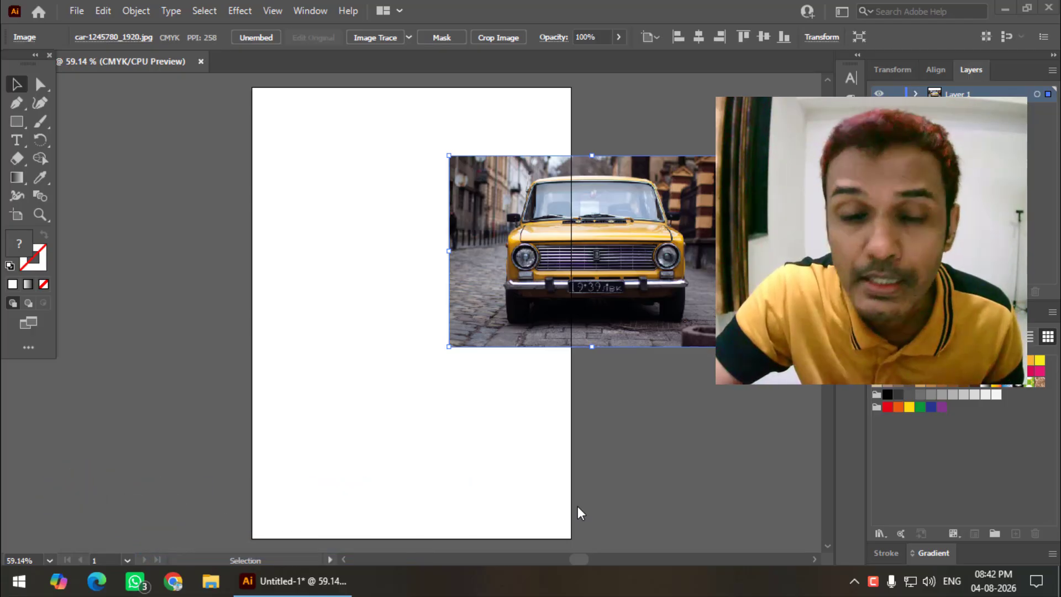
Show the hidden shape tools in the toolbar's shape flyout
{"action": "right_click", "coordinate": [16, 121]}
Draw a circle with the Ellipse tool, fill it teal and shrink it proportionally
{"action": "left_click", "coordinate": [61, 140]}
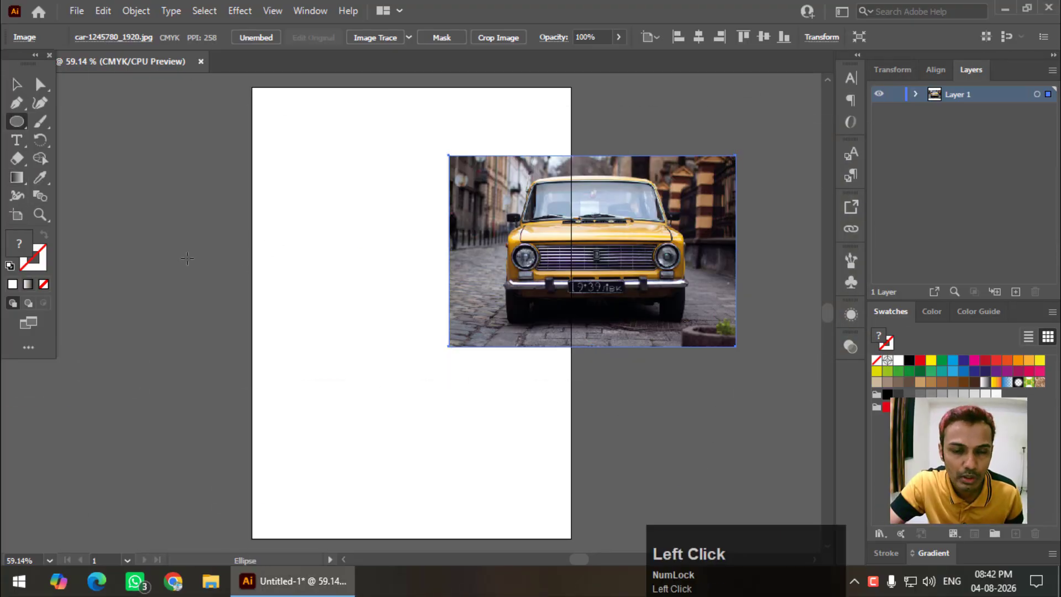
{"action": "left_click_drag", "start_coordinate": [187, 258], "coordinate": [385, 454]}
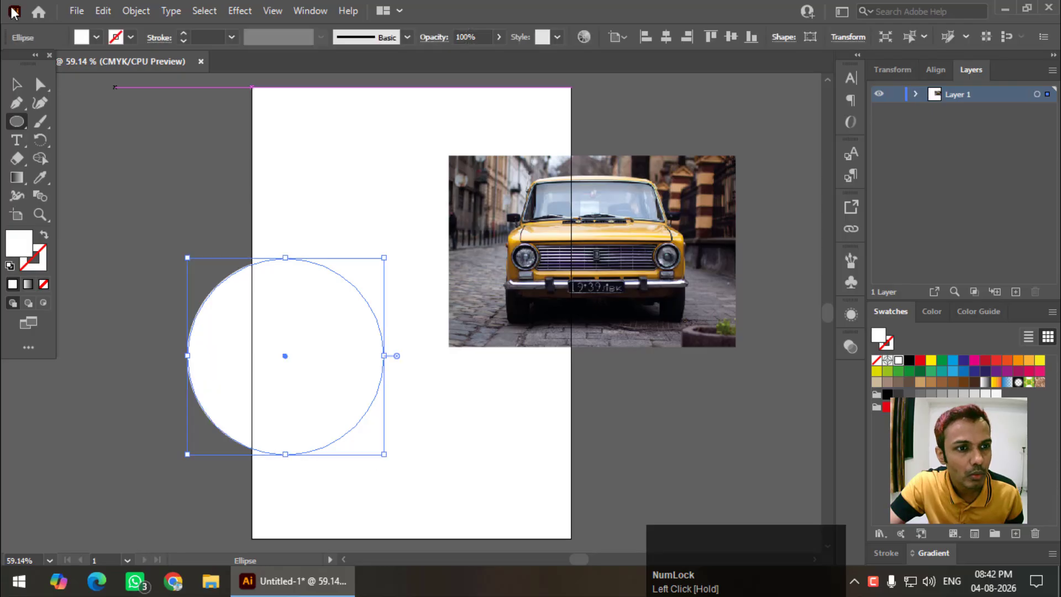
{"action": "left_click", "coordinate": [96, 37]}
{"action": "left_click", "coordinate": [107, 103]}
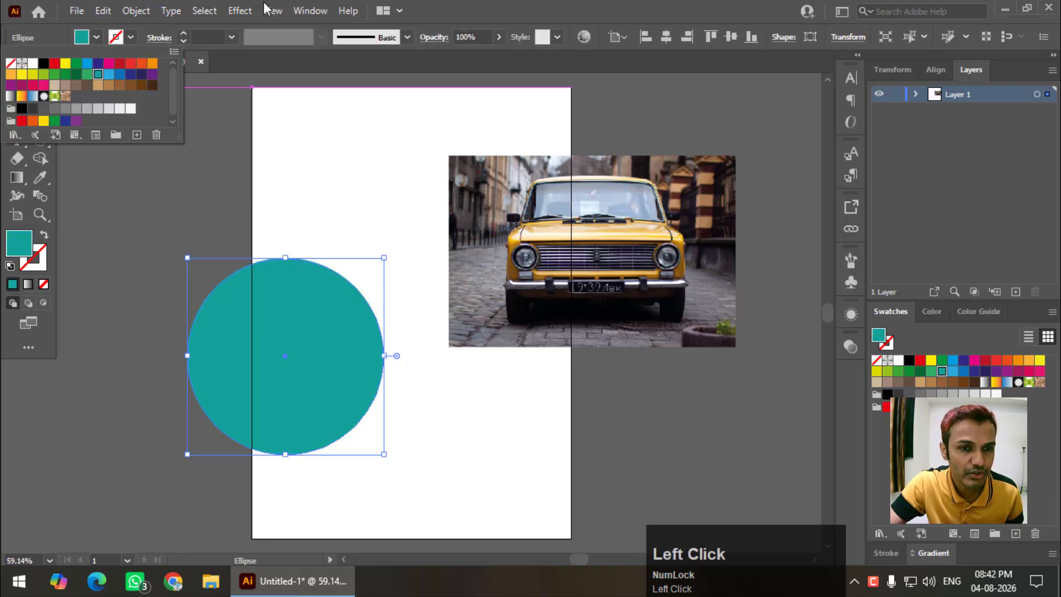
{"action": "left_click", "coordinate": [16, 85]}
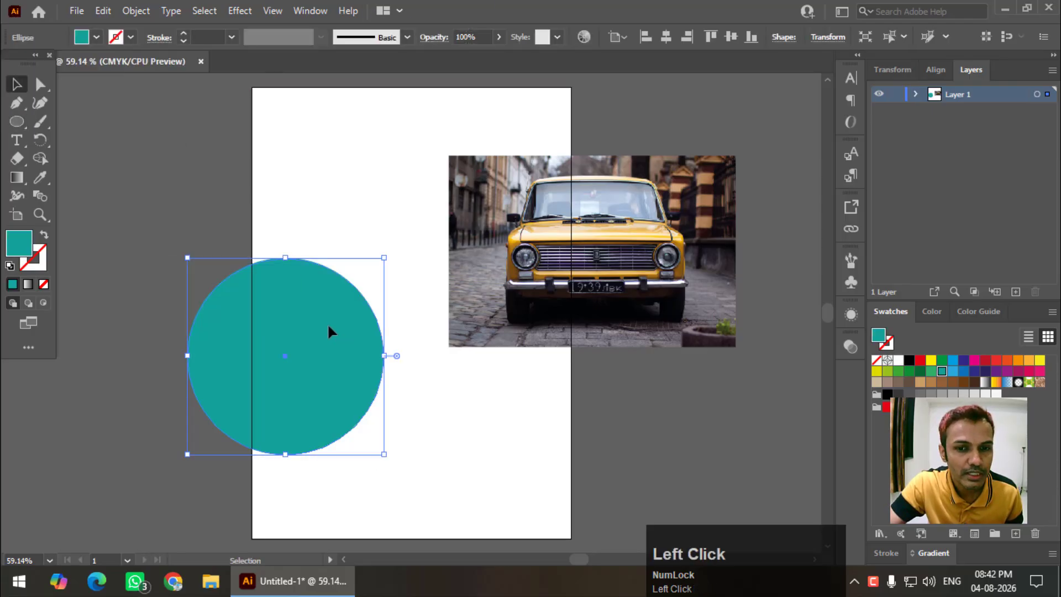
{"action": "left_click_drag", "start_coordinate": [330, 332], "coordinate": [359, 287]}
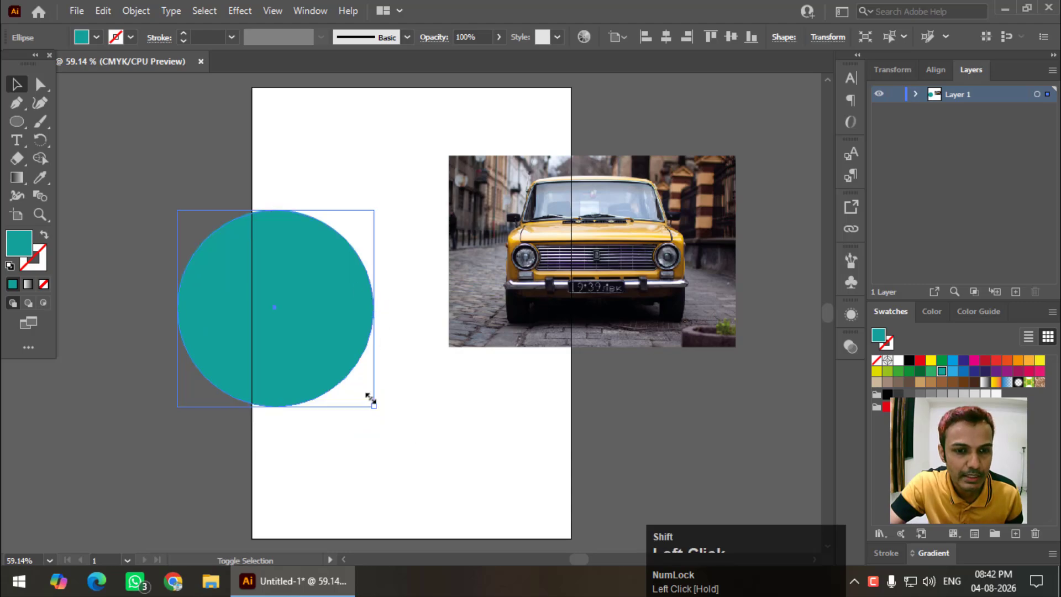
{"action": "left_click_drag", "start_coordinate": [374, 406], "coordinate": [299, 331]}
Move the car photo onto the page and centre the teal circle over the car's front
{"action": "left_click_drag", "start_coordinate": [499, 210], "coordinate": [318, 290]}
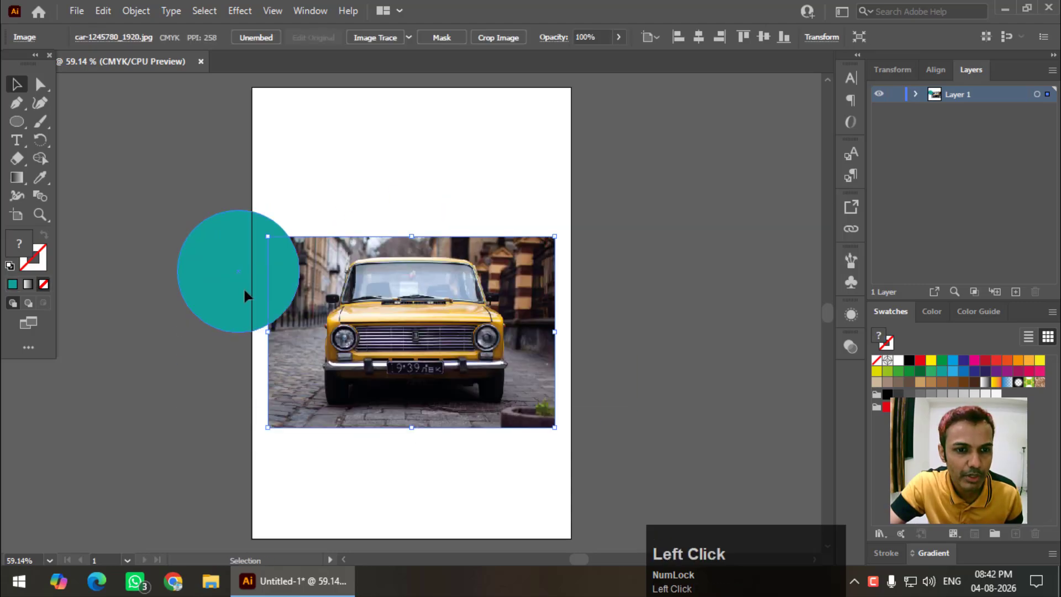
{"action": "left_click_drag", "start_coordinate": [254, 277], "coordinate": [399, 332]}
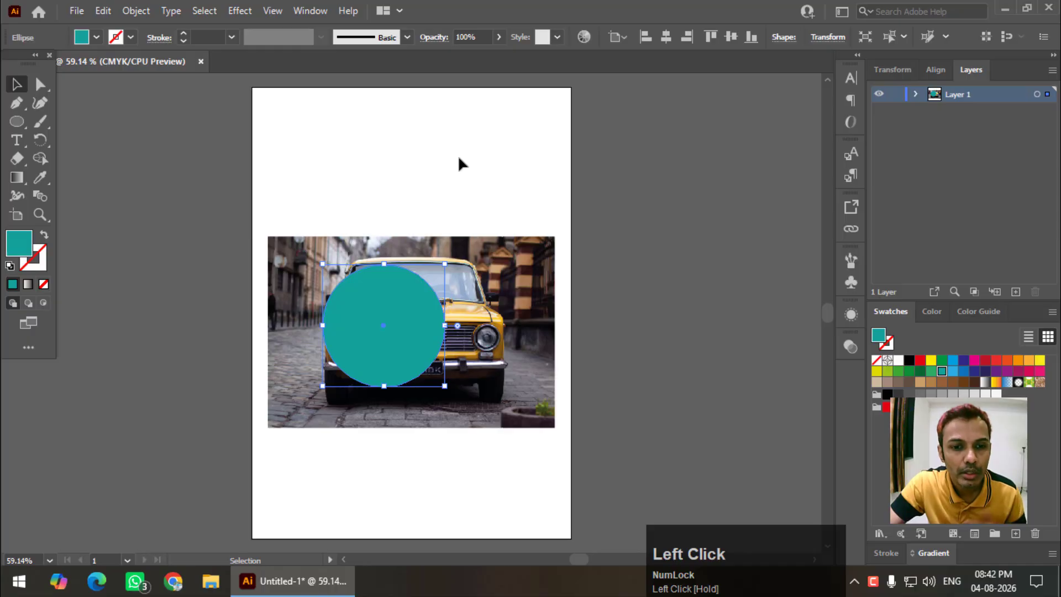
{"action": "left_click", "coordinate": [441, 190]}
{"action": "left_click", "coordinate": [407, 307]}
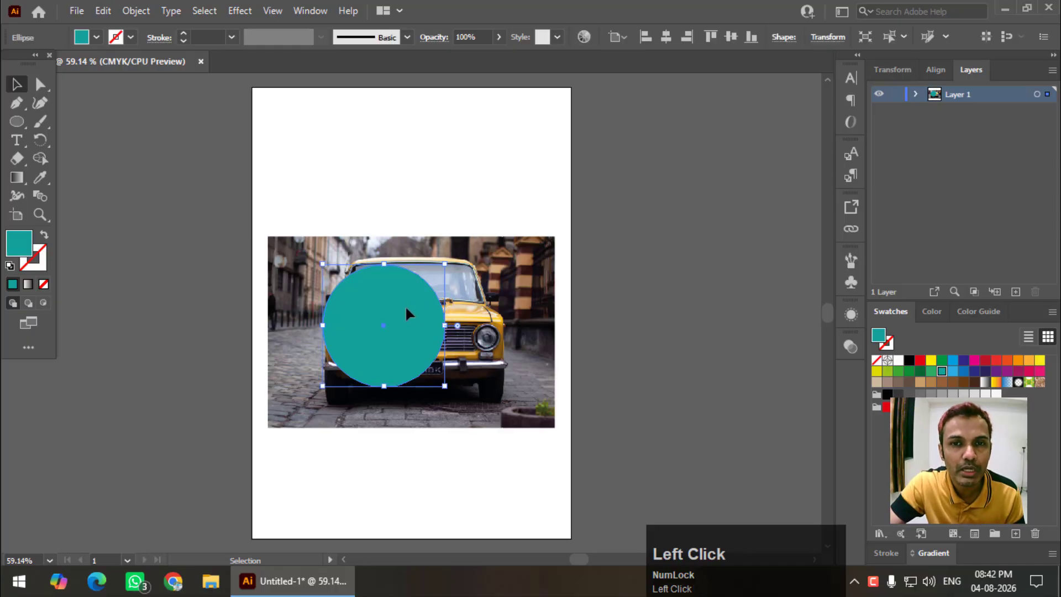
{"action": "left_click", "coordinate": [475, 200]}
{"action": "left_click", "coordinate": [401, 332]}
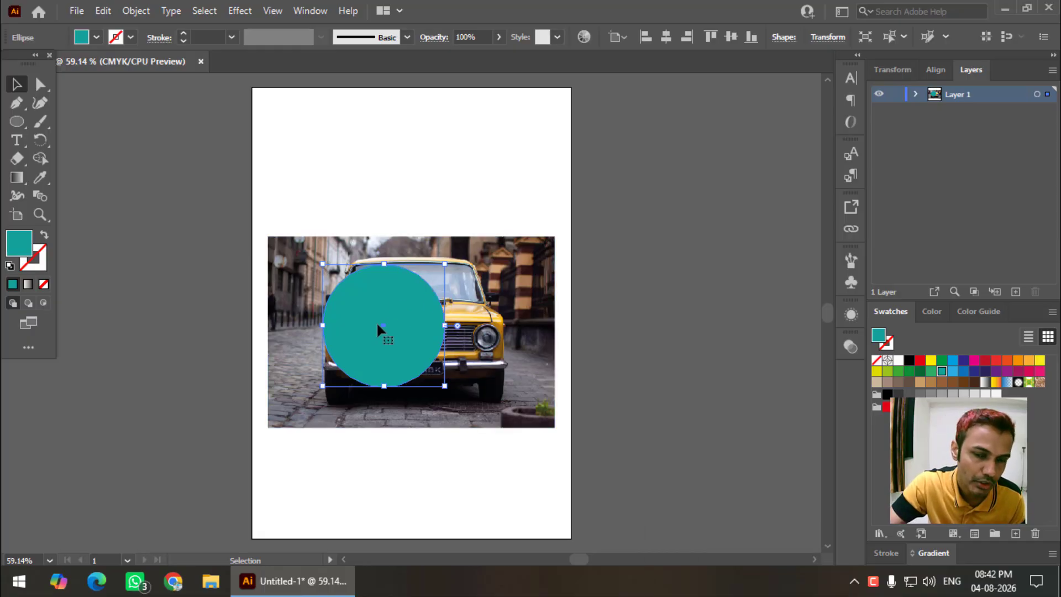
{"action": "left_click_drag", "start_coordinate": [413, 311], "coordinate": [441, 311]}
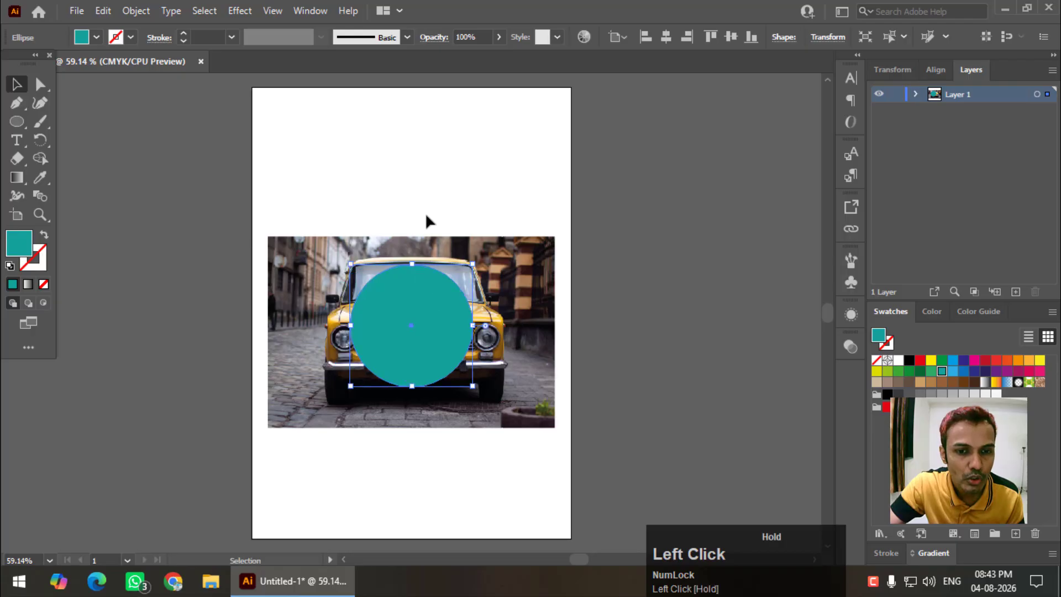
{"action": "left_click_drag", "start_coordinate": [347, 179], "coordinate": [491, 365]}
Crop the car photo to the circle with Object > Clipping Mask > Make, then undo it
{"action": "left_click", "coordinate": [136, 10]}
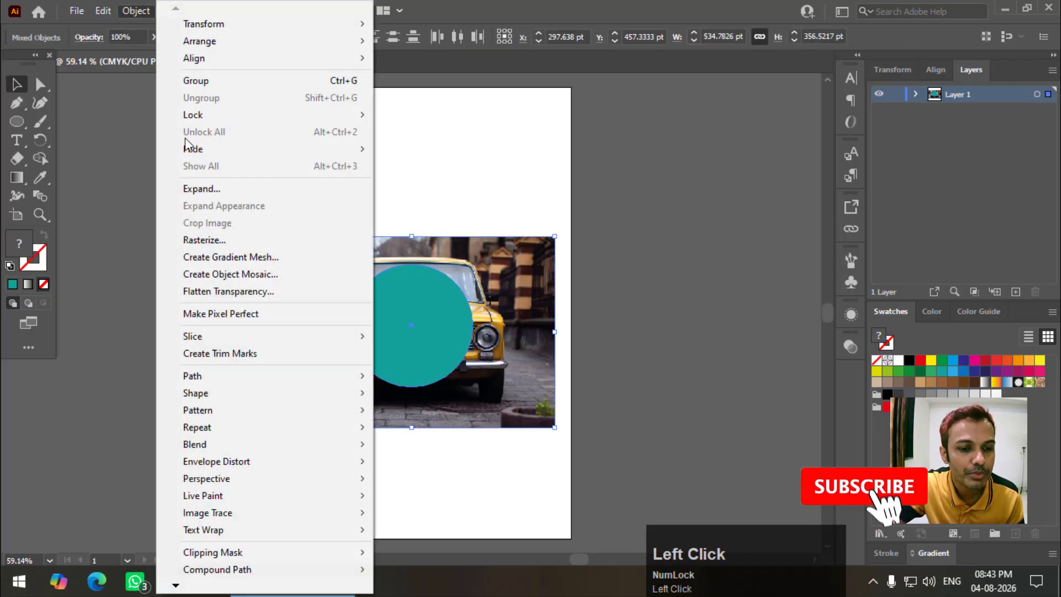
{"action": "mouse_move", "coordinate": [267, 553]}
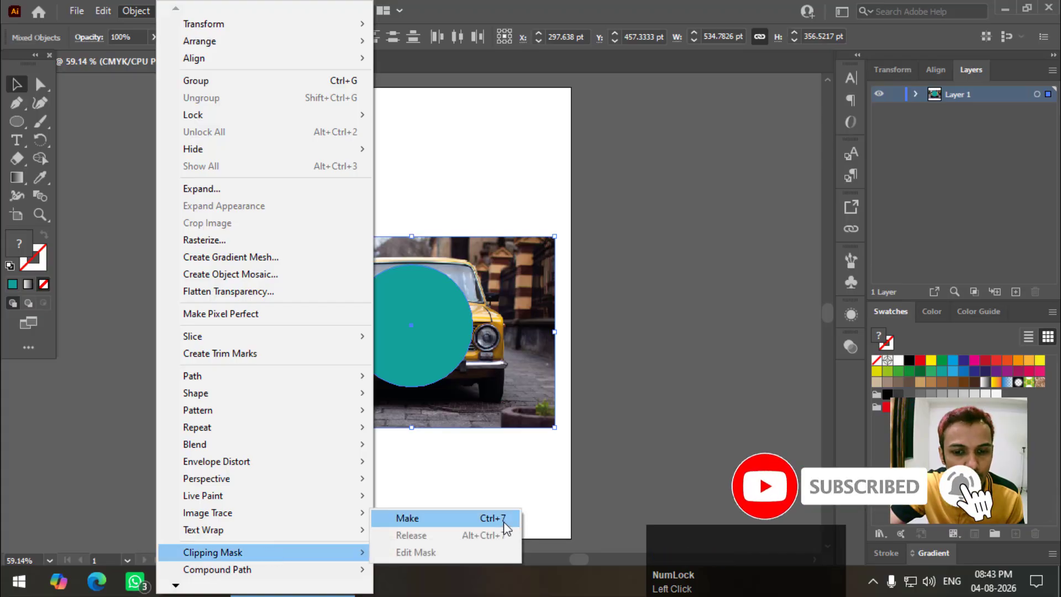
{"action": "left_click", "coordinate": [471, 518]}
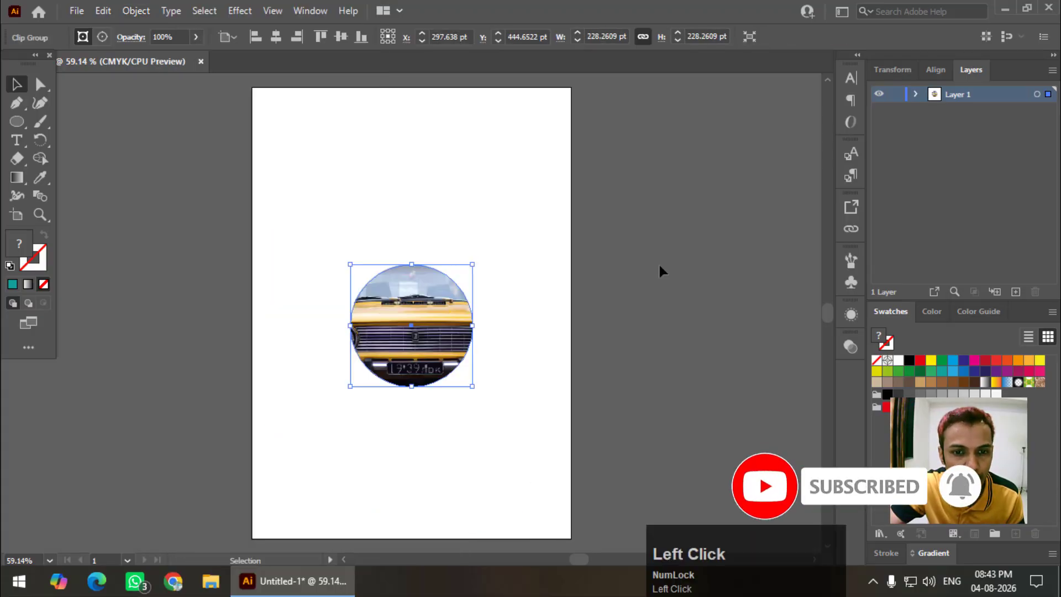
{"action": "left_click_drag", "start_coordinate": [474, 276], "coordinate": [417, 213]}
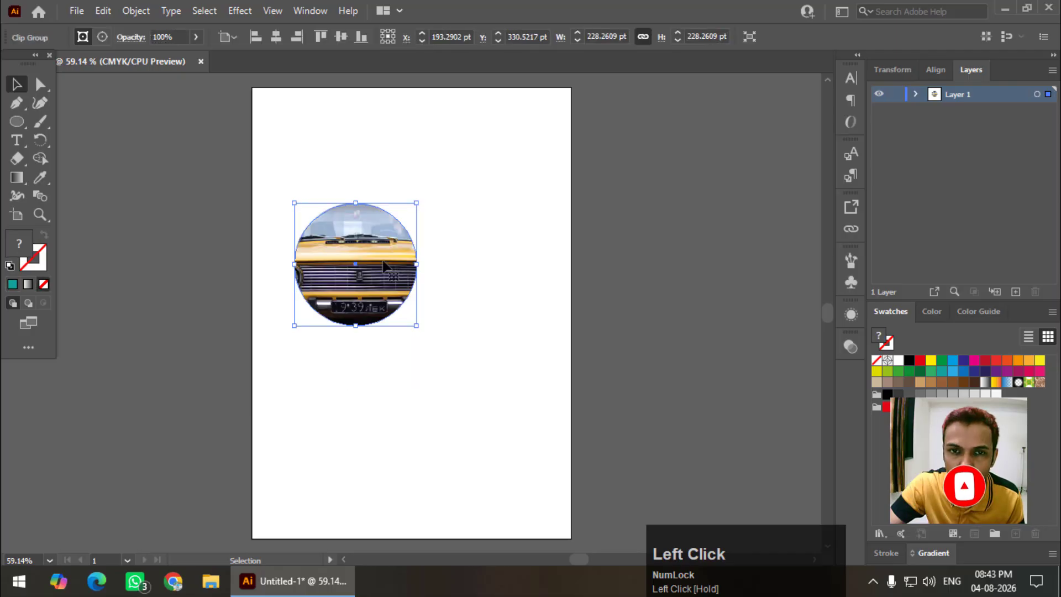
{"action": "left_click_drag", "start_coordinate": [372, 252], "coordinate": [402, 303]}
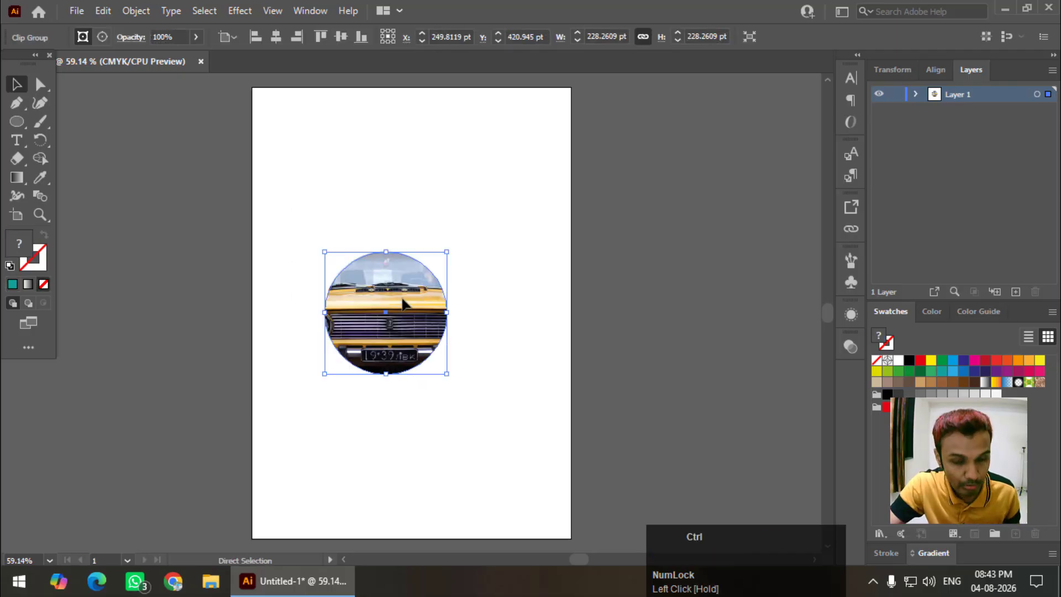
{"action": "key", "text": "ctrl+z"}
{"action": "key", "text": "ctrl+z"}
{"action": "key", "text": "ctrl+z"}
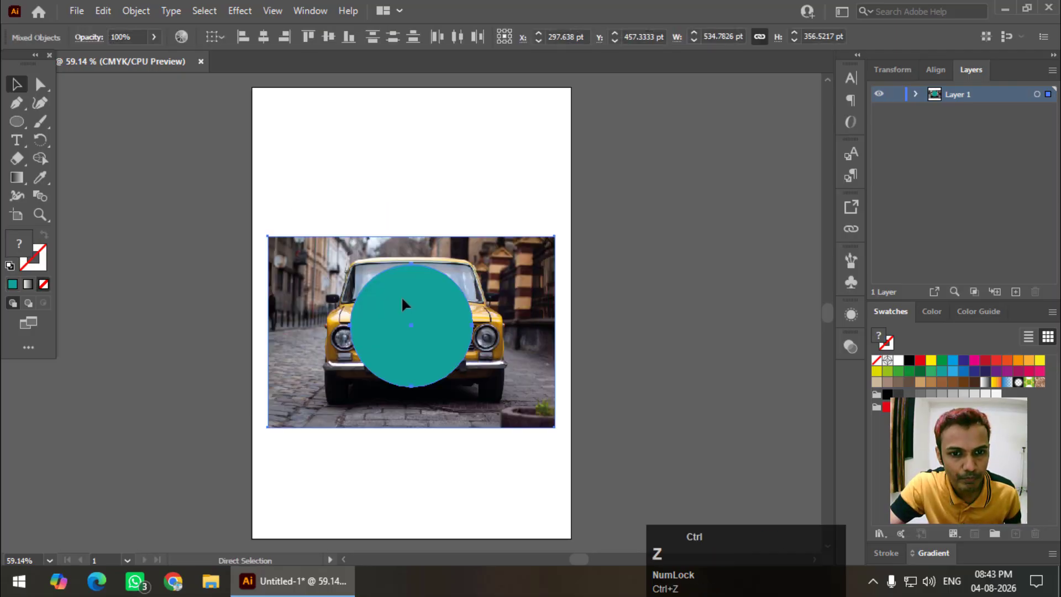
Move the photo and teal circle apart and set the circle to Draw Inside mode
{"action": "left_click", "coordinate": [694, 188]}
{"action": "left_click_drag", "start_coordinate": [534, 265], "coordinate": [704, 206]}
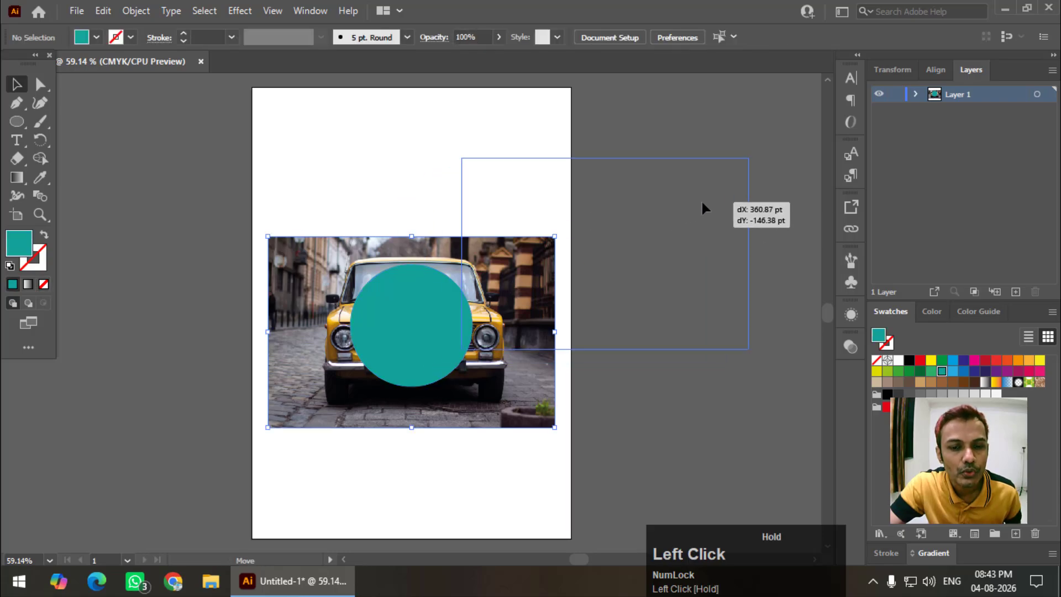
{"action": "left_click_drag", "start_coordinate": [412, 327], "coordinate": [424, 303]}
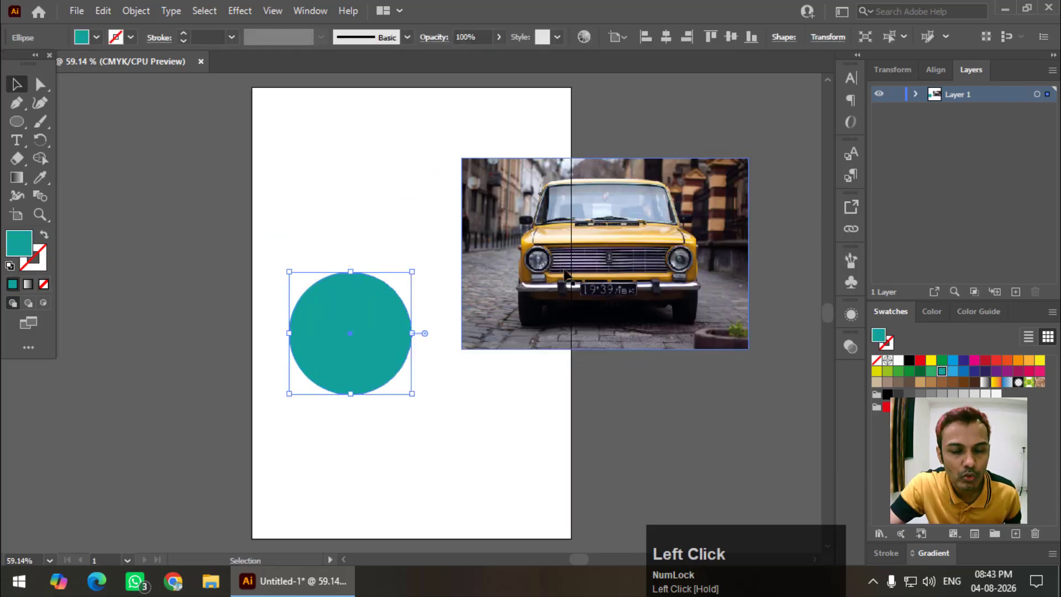
{"action": "left_click", "coordinate": [381, 312]}
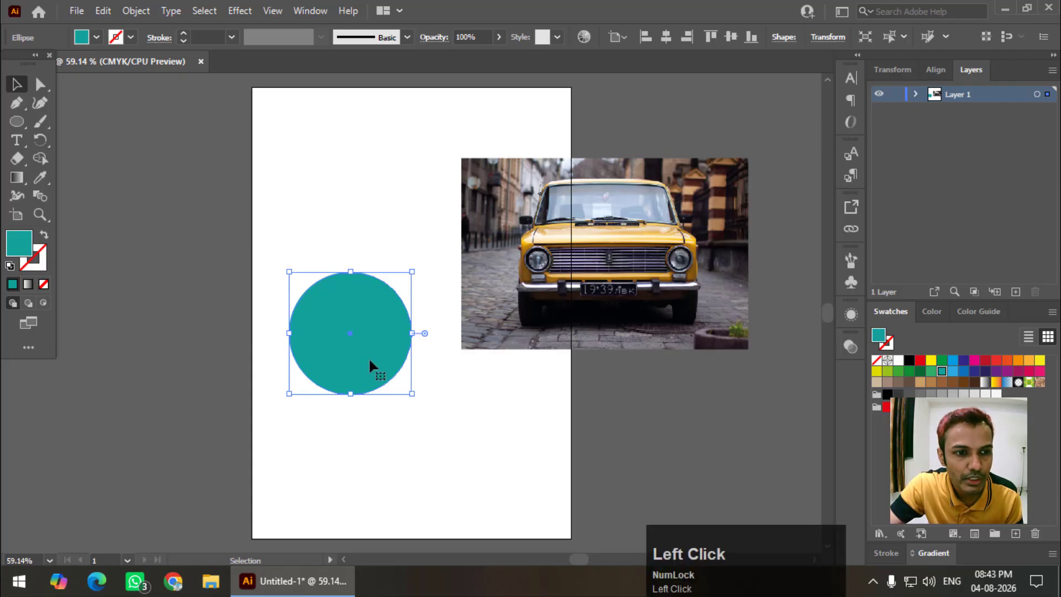
{"action": "left_click", "coordinate": [43, 304]}
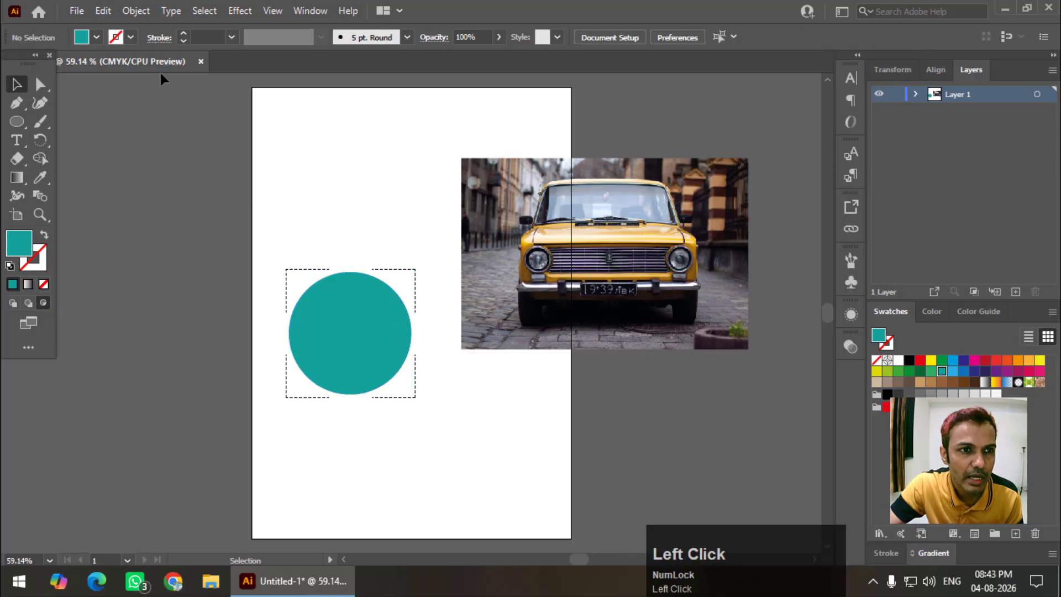
{"action": "left_click", "coordinate": [74, 11]}
Place a portrait image from the Others folder inside the teal circle
{"action": "left_click", "coordinate": [173, 291]}
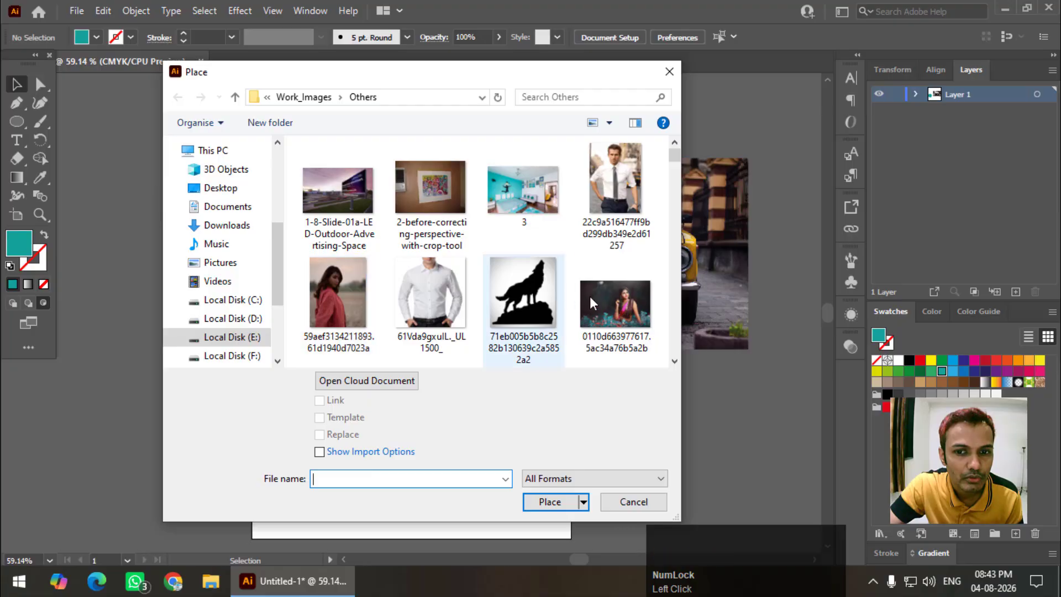
{"action": "left_click", "coordinate": [598, 299]}
{"action": "double_click", "coordinate": [598, 300]}
{"action": "left_click_drag", "start_coordinate": [218, 244], "coordinate": [541, 425]}
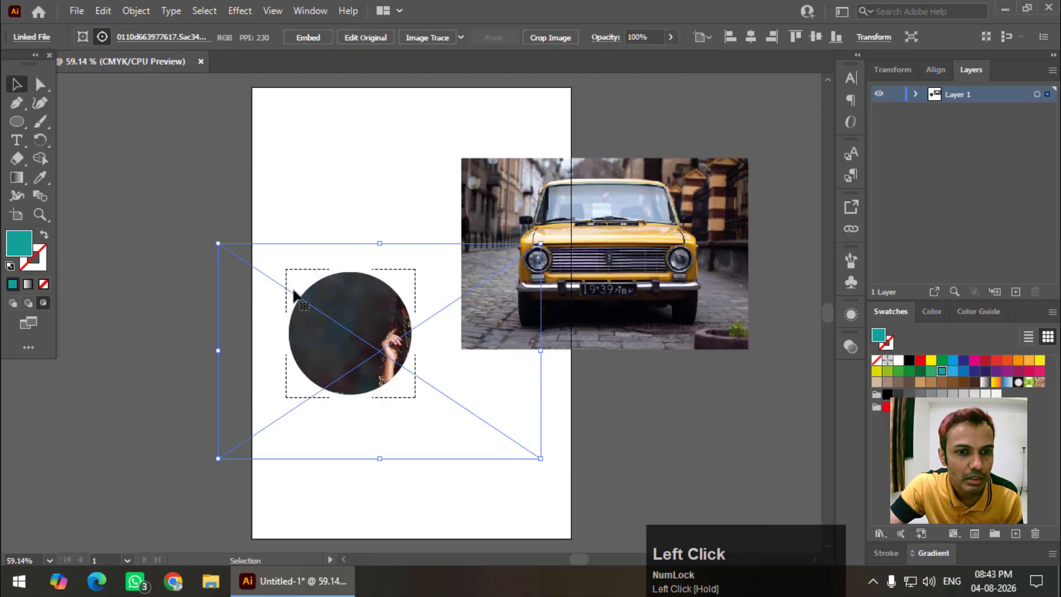
Shift the portrait left within the circle and move the circular clip lower and right
{"action": "left_click_drag", "start_coordinate": [351, 333], "coordinate": [414, 340]}
{"action": "left_click", "coordinate": [339, 190]}
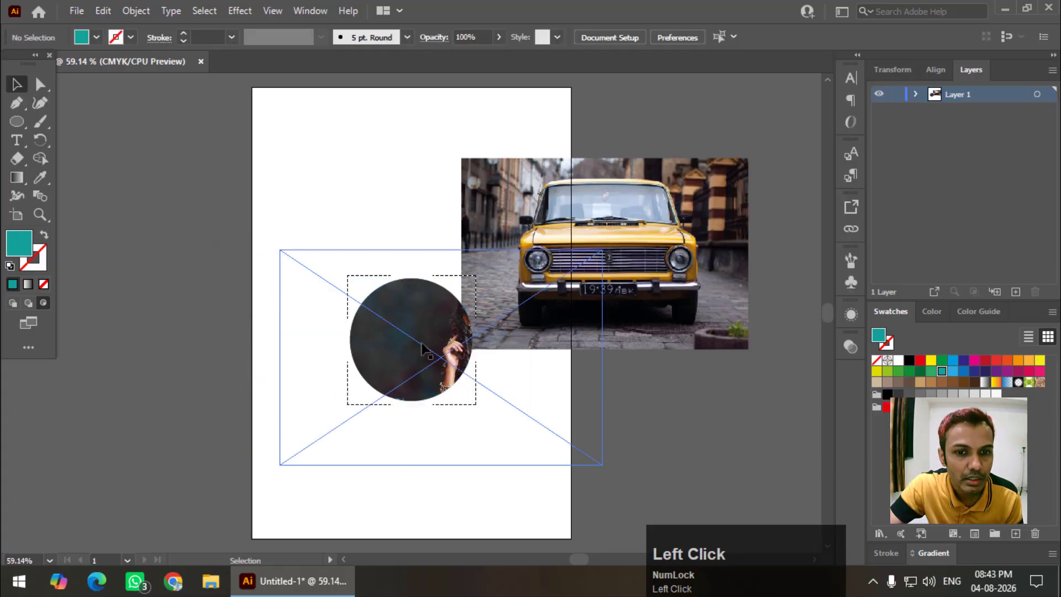
{"action": "left_click_drag", "start_coordinate": [429, 334], "coordinate": [348, 333]}
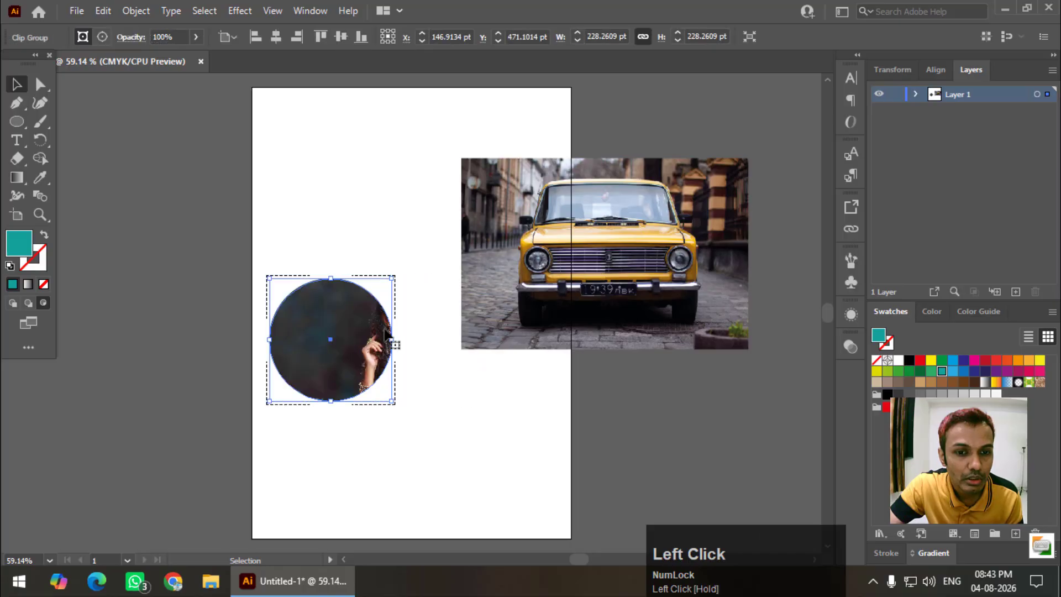
{"action": "left_click", "coordinate": [364, 221]}
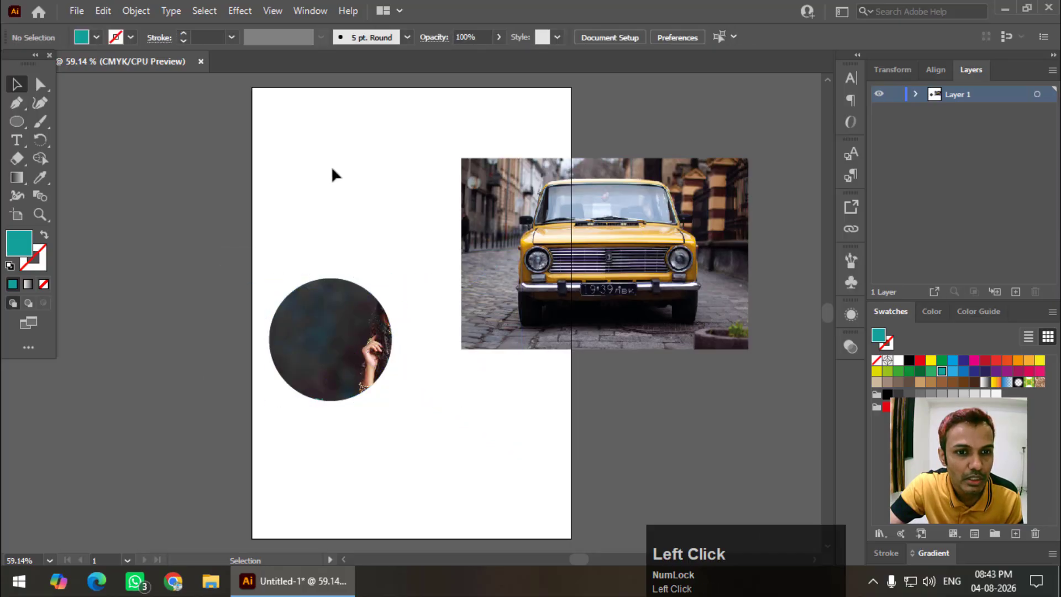
{"action": "double_click", "coordinate": [345, 317]}
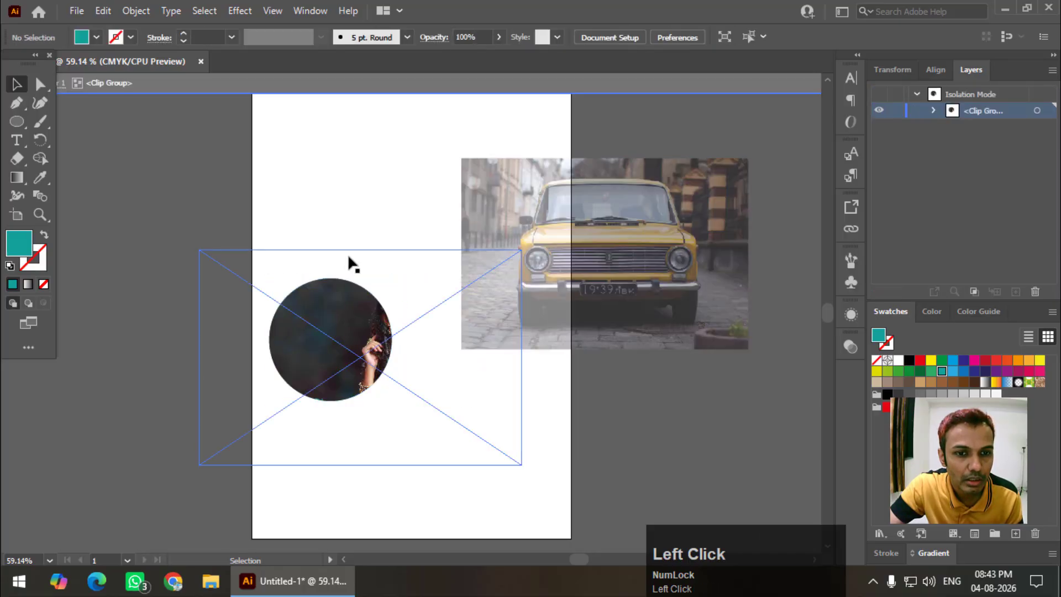
{"action": "left_click_drag", "start_coordinate": [352, 248], "coordinate": [300, 251]}
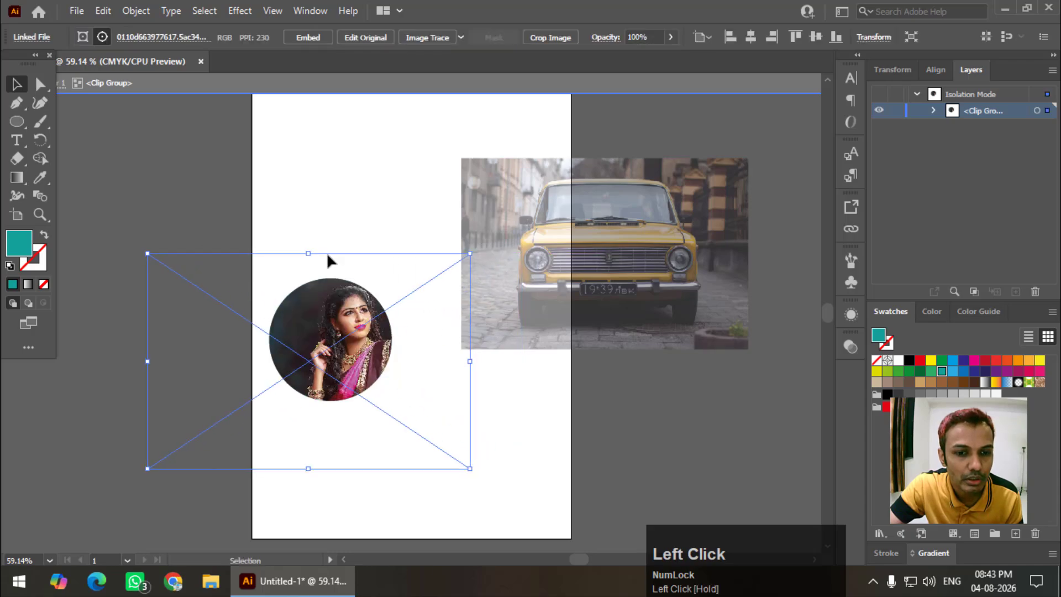
{"action": "double_click", "coordinate": [355, 185]}
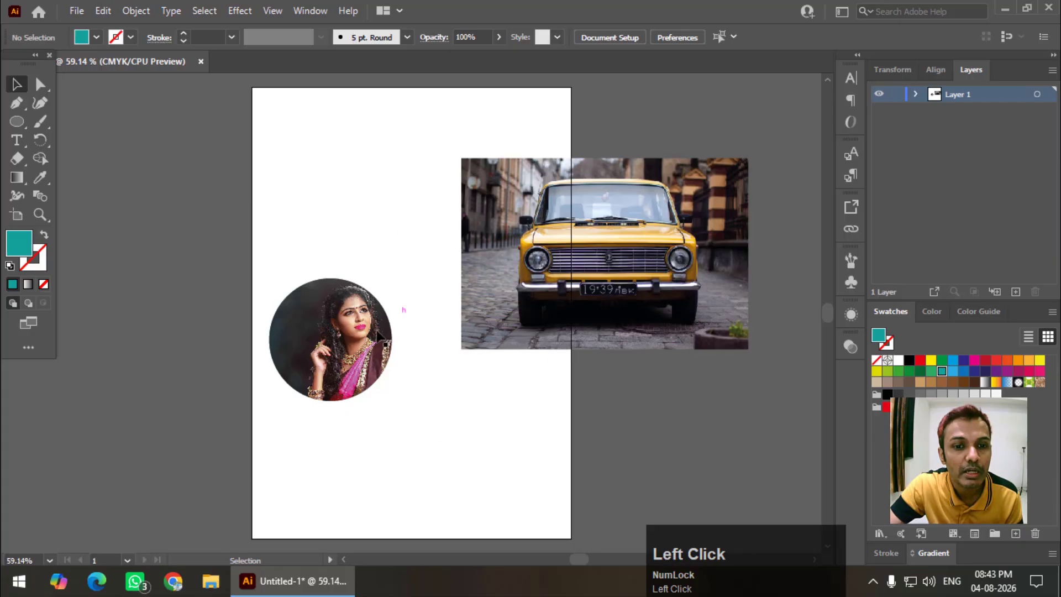
{"action": "left_click_drag", "start_coordinate": [379, 336], "coordinate": [401, 406]}
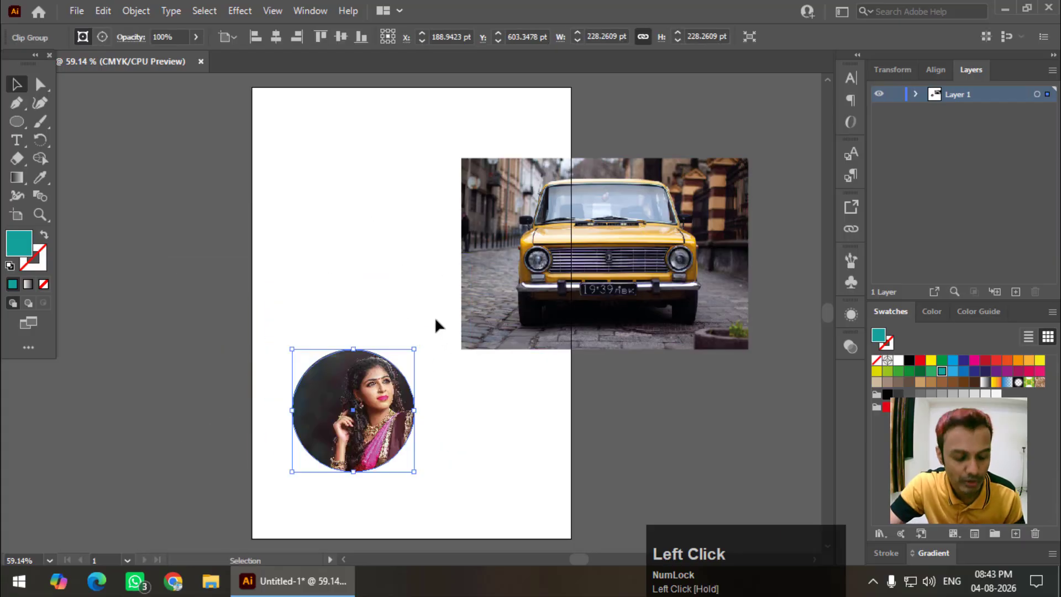
Undo twice to return to the plain teal circle, then drag it left
{"action": "key", "text": "ctrl+z"}
{"action": "key", "text": "ctrl+z"}
{"action": "key", "text": "ctrl+z"}
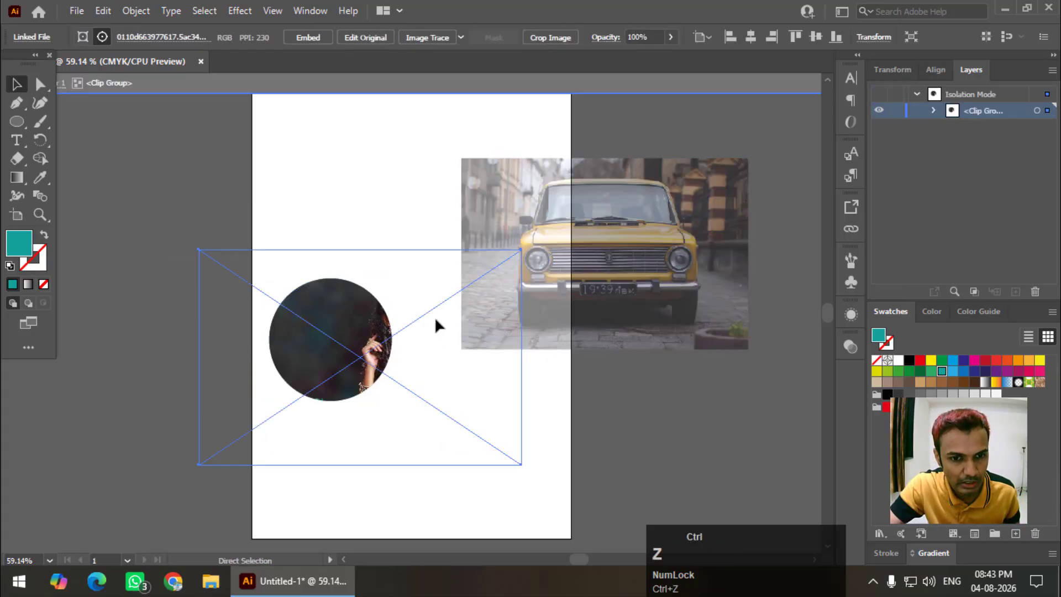
{"action": "key", "text": "ctrl+z"}
{"action": "key", "text": "ctrl+z"}
{"action": "key", "text": "ctrl+z"}
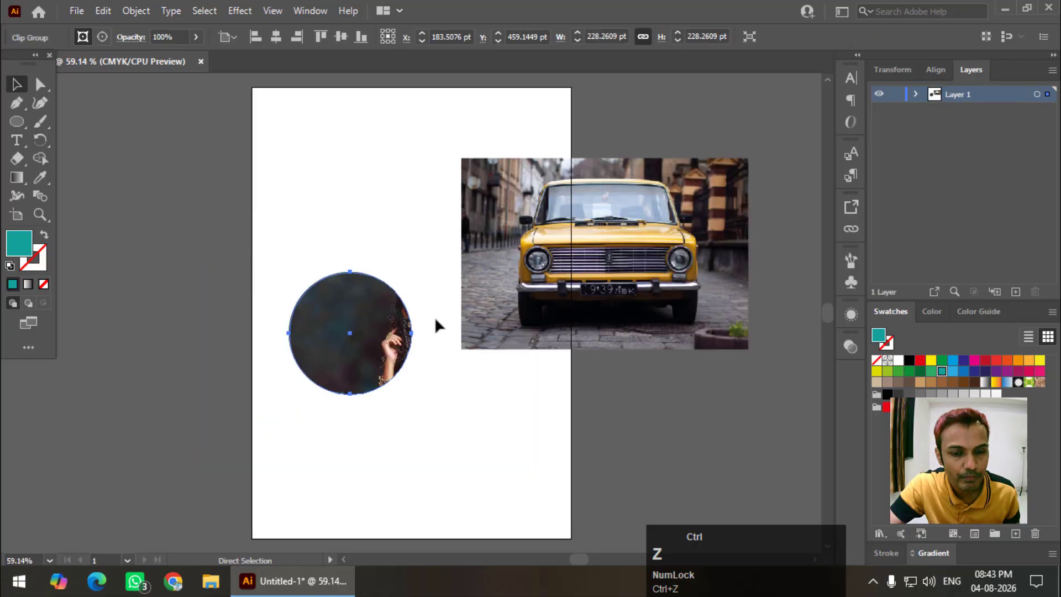
{"action": "left_click_drag", "start_coordinate": [390, 334], "coordinate": [339, 338]}
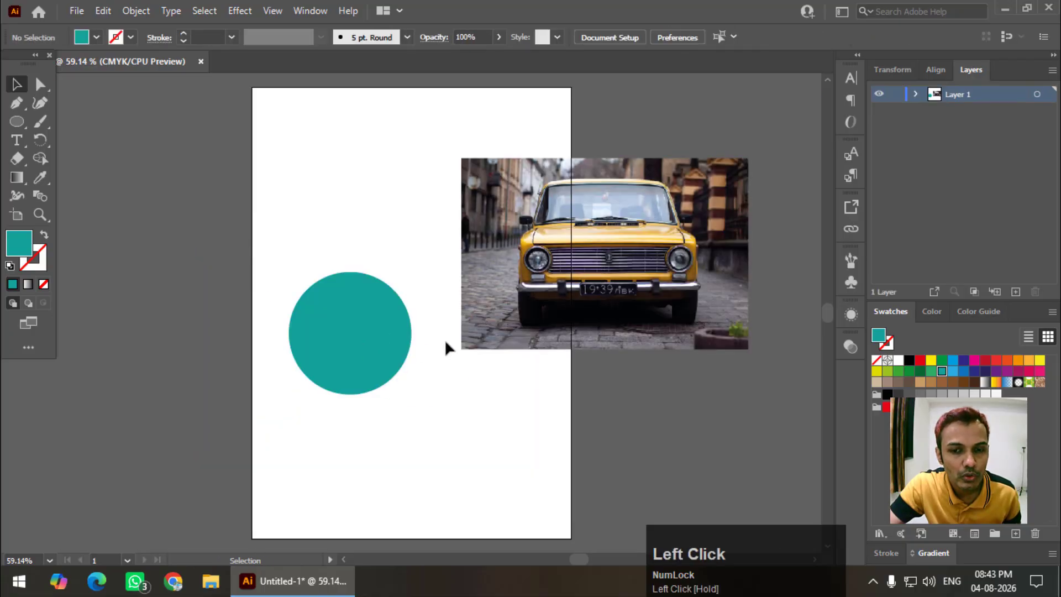
Move the car photo up and left and reposition the teal circle
{"action": "left_click_drag", "start_coordinate": [569, 280], "coordinate": [479, 252]}
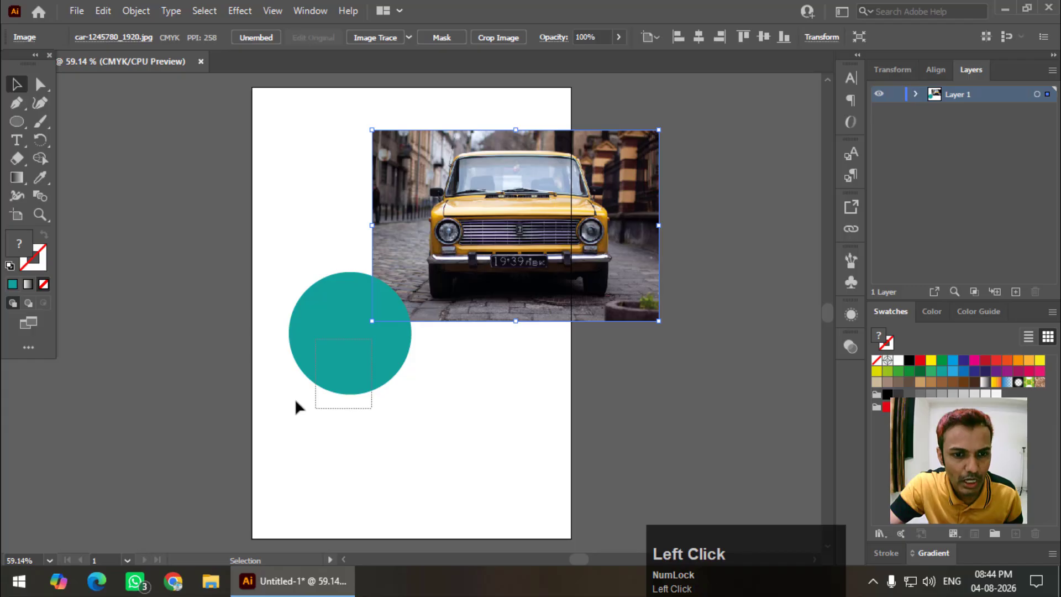
{"action": "left_click_drag", "start_coordinate": [296, 404], "coordinate": [373, 373]}
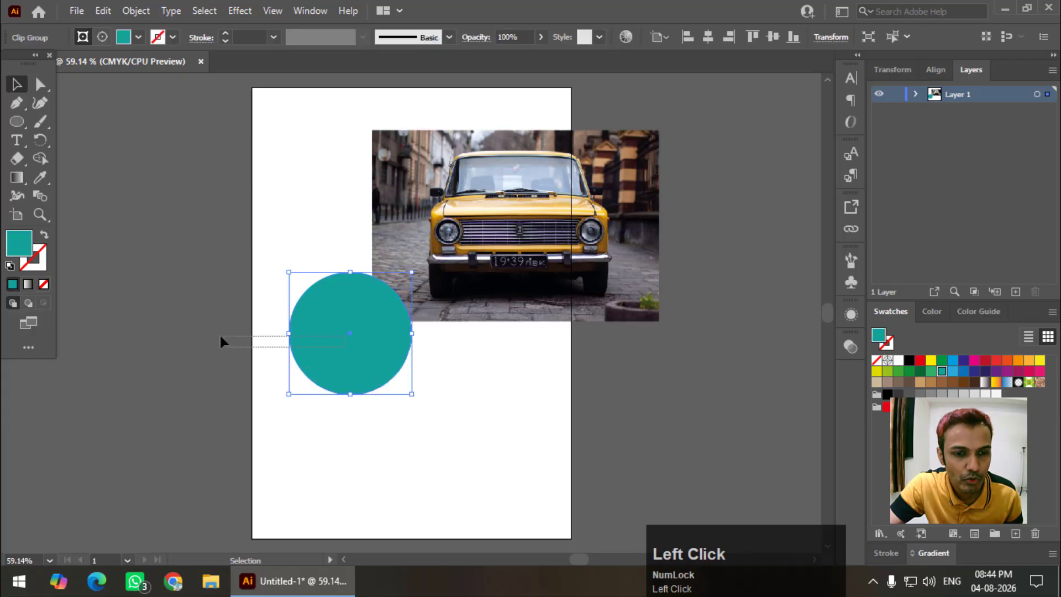
{"action": "left_click_drag", "start_coordinate": [221, 337], "coordinate": [311, 339]}
{"action": "left_click", "coordinate": [634, 410]}
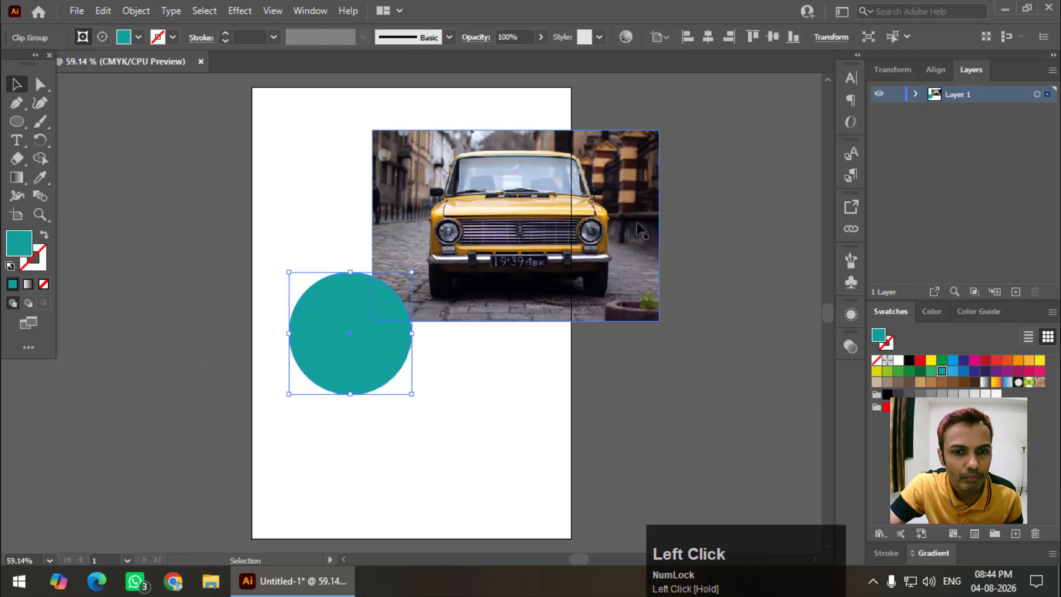
{"action": "left_click", "coordinate": [550, 224]}
Move the car photo further to the right
{"action": "left_click_drag", "start_coordinate": [550, 224], "coordinate": [676, 215]}
{"action": "left_click", "coordinate": [407, 360]}
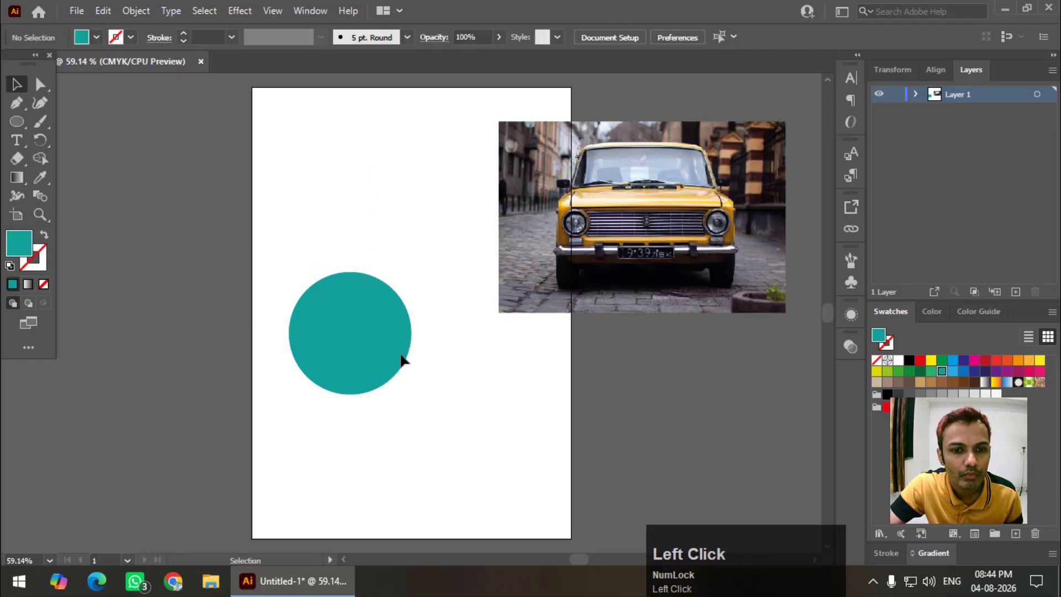
{"action": "left_click", "coordinate": [590, 222]}
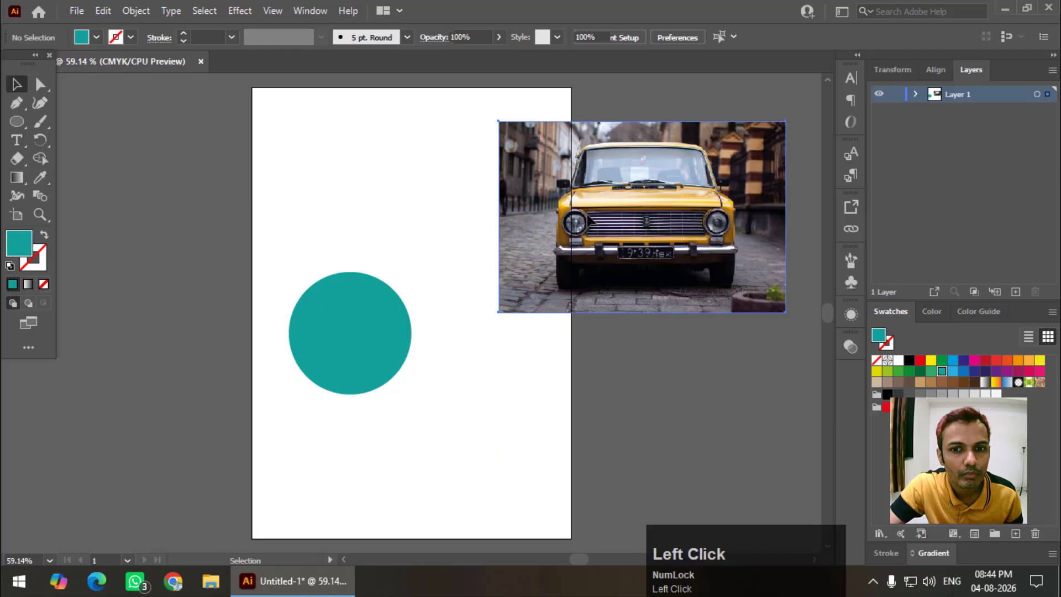
Draw a teal hexagon with the Polygon tool and move it onto the page's top-left edge
{"action": "left_click_drag", "start_coordinate": [20, 131], "coordinate": [90, 157]}
{"action": "mouse_move", "coordinate": [167, 136]}
{"action": "left_mouse_down"}
{"action": "mouse_move", "coordinate": [316, 226]}
{"action": "mouse_move", "coordinate": [240, 178]}
{"action": "left_mouse_up"}
{"action": "left_click", "coordinate": [16, 84]}
{"action": "mouse_move", "coordinate": [178, 144]}
{"action": "left_mouse_down"}
{"action": "mouse_move", "coordinate": [333, 217]}
{"action": "mouse_move", "coordinate": [267, 193]}
{"action": "left_mouse_up"}
{"action": "left_click", "coordinate": [367, 393]}
Delete the teal circle by selecting its Ellipse in the Layers panel and trashing it
{"action": "left_click", "coordinate": [916, 94]}
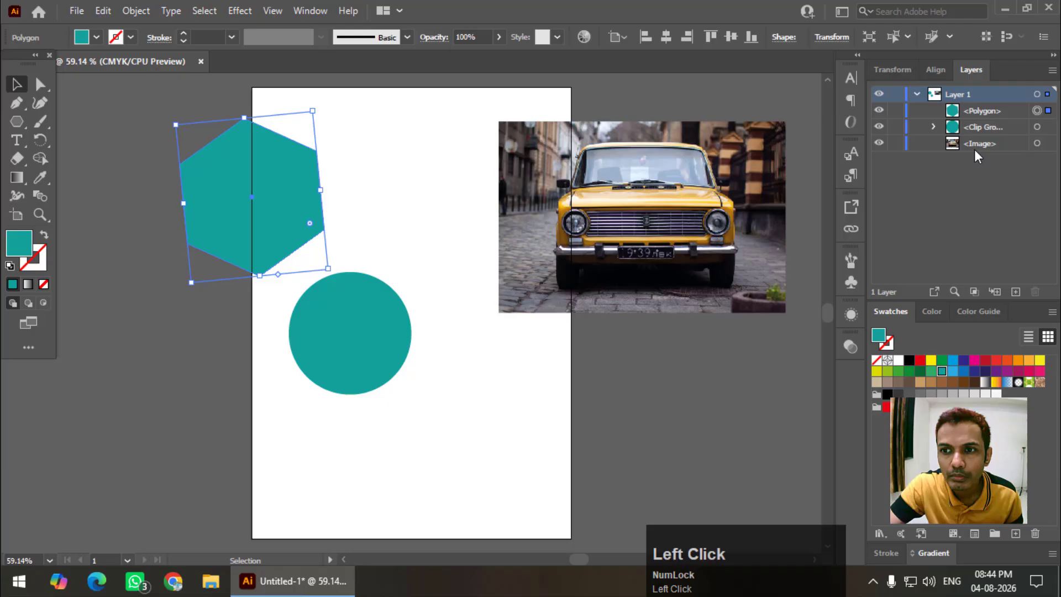
{"action": "left_click", "coordinate": [1037, 127]}
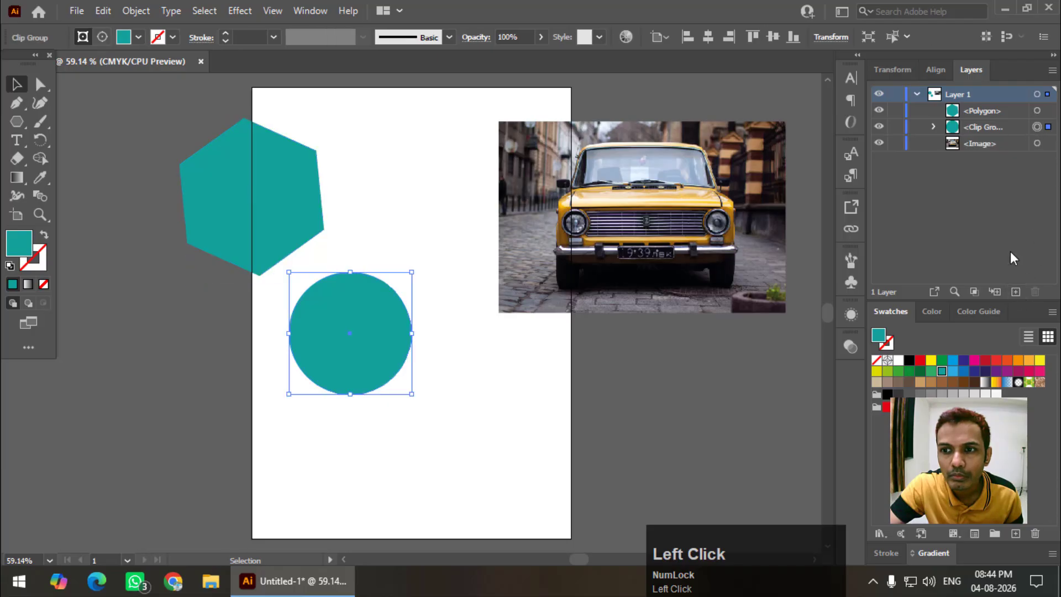
{"action": "left_click", "coordinate": [935, 127]}
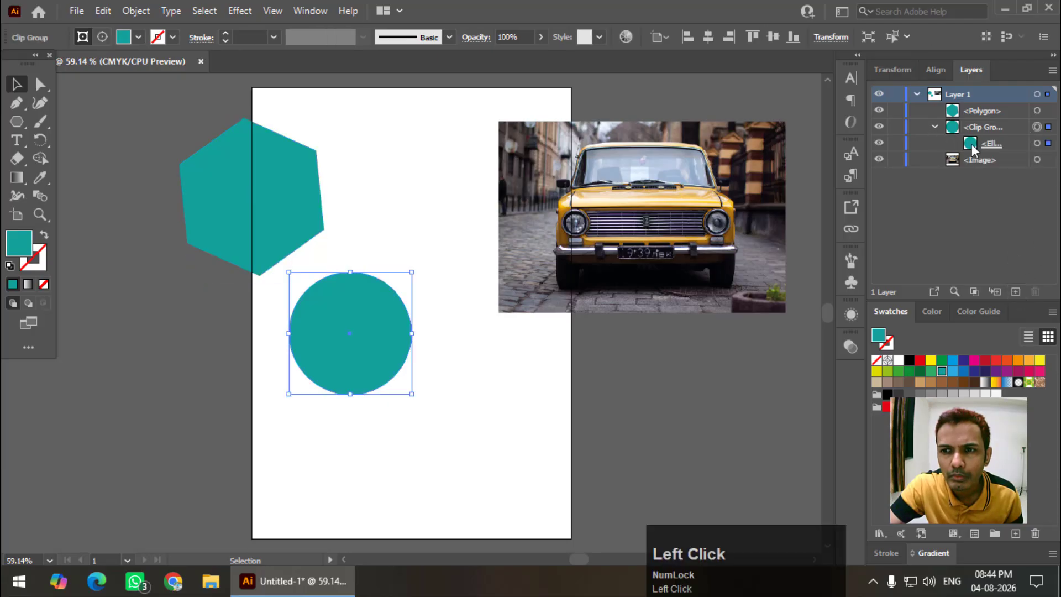
{"action": "left_click", "coordinate": [984, 144]}
{"action": "left_click", "coordinate": [1035, 292]}
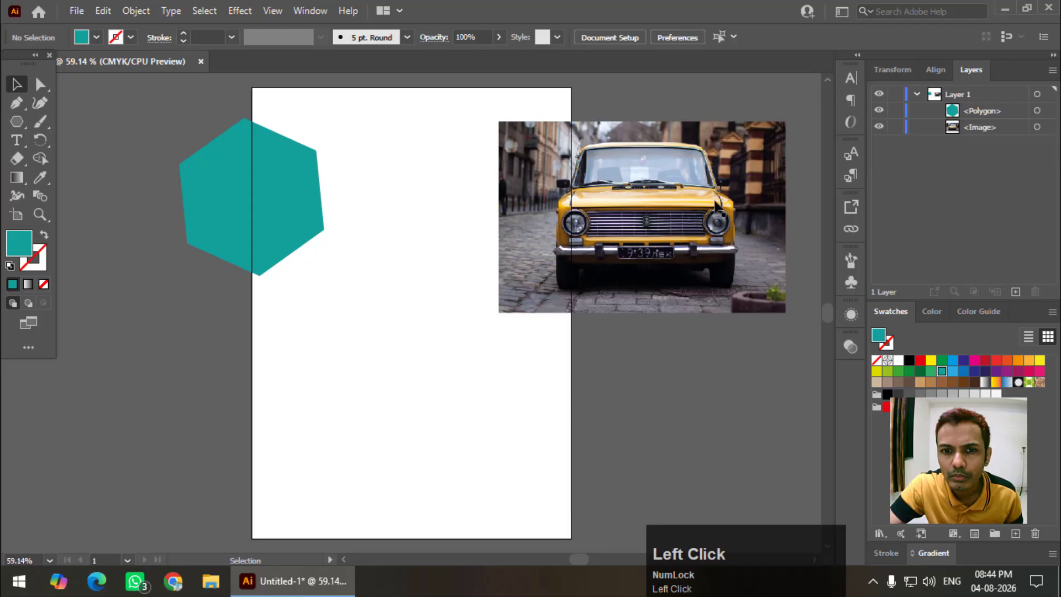
Nudge the hexagon left and draw a red five-pointed star at lower left
{"action": "left_click_drag", "start_coordinate": [227, 231], "coordinate": [220, 231]}
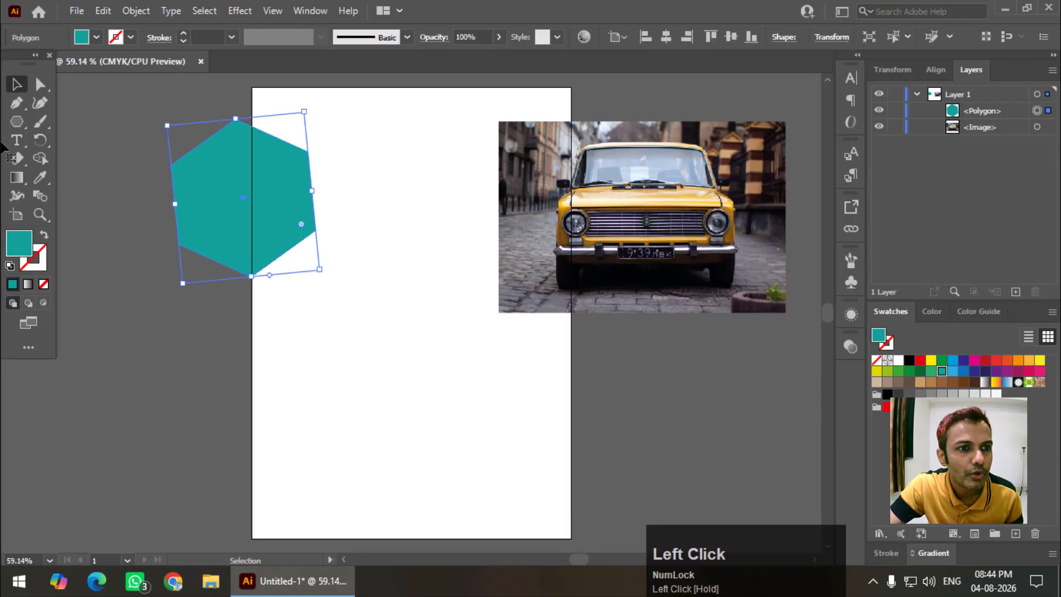
{"action": "right_click", "coordinate": [17, 122]}
{"action": "left_click", "coordinate": [71, 179]}
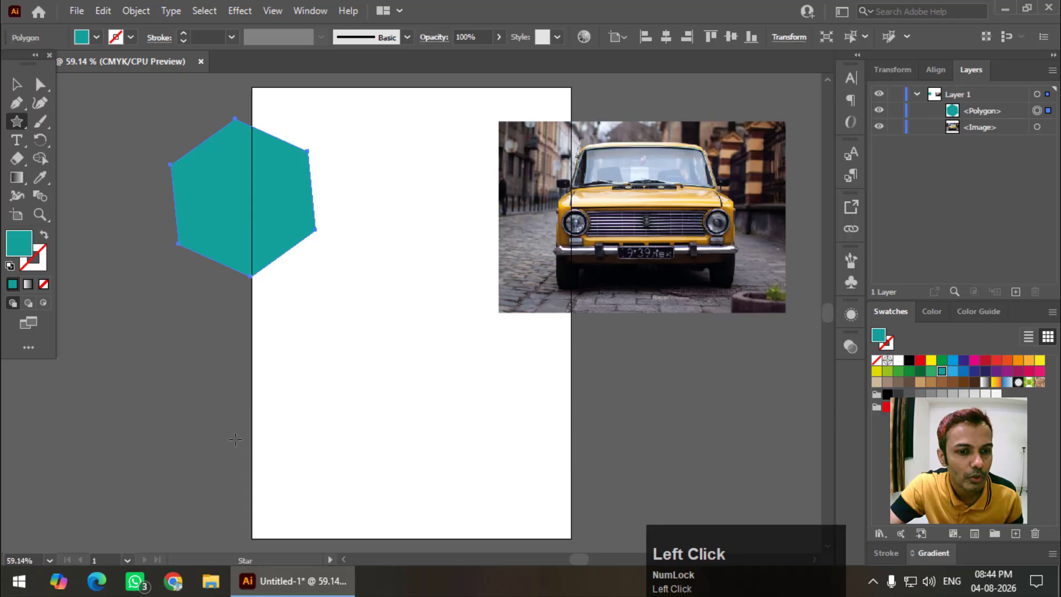
{"action": "left_click_drag", "start_coordinate": [221, 426], "coordinate": [321, 466]}
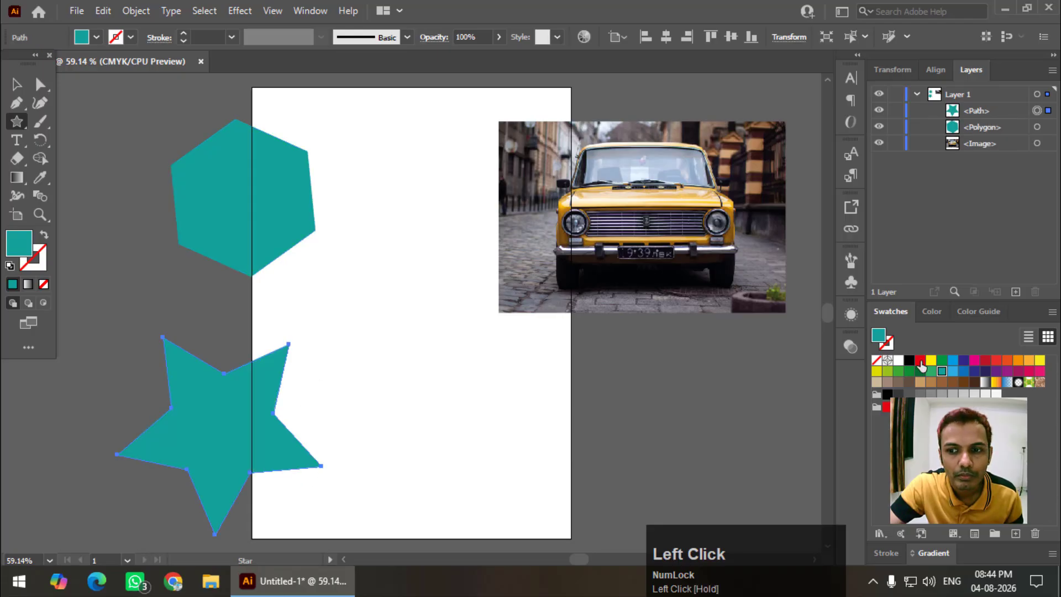
{"action": "left_click", "coordinate": [920, 361]}
Add 'Graphics Den' text below the car photo and enlarge it
{"action": "left_click", "coordinate": [25, 144]}
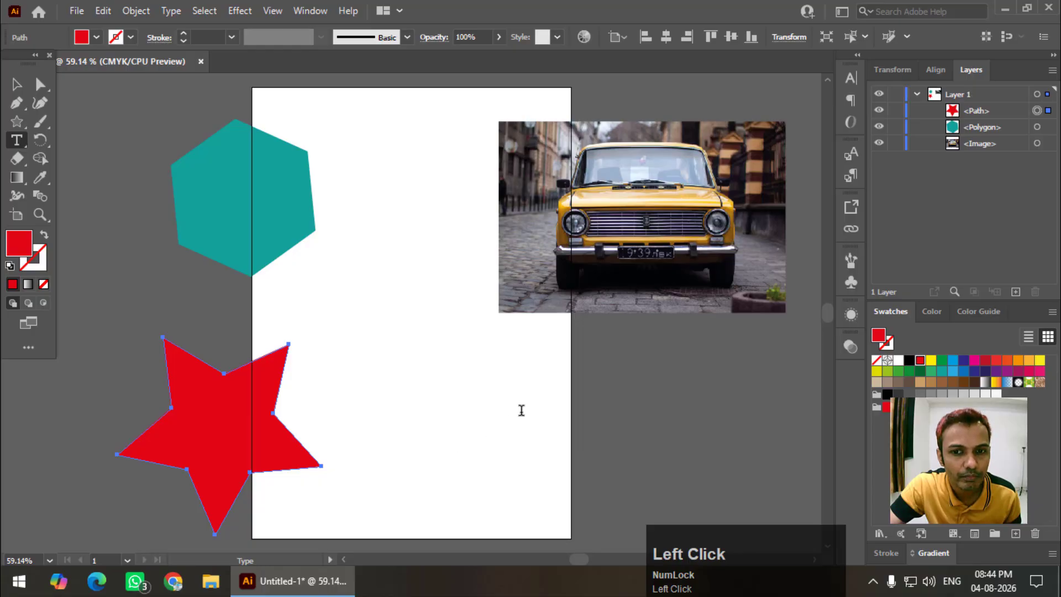
{"action": "left_click", "coordinate": [434, 441]}
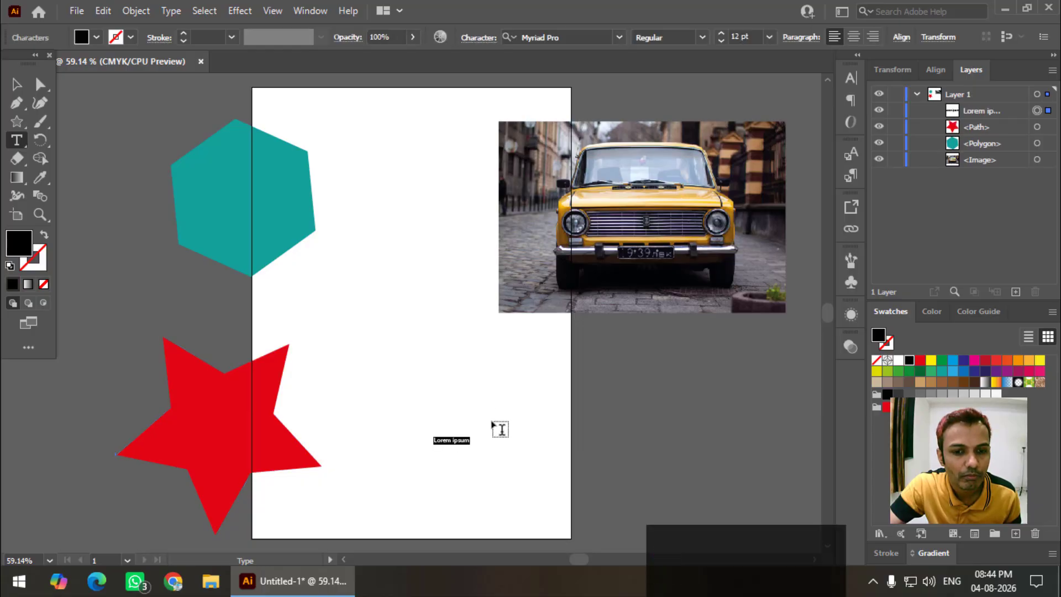
{"action": "type", "text": "adfds"}
{"action": "key", "text": "ctrl"}
{"action": "key", "text": "ctrl+a"}
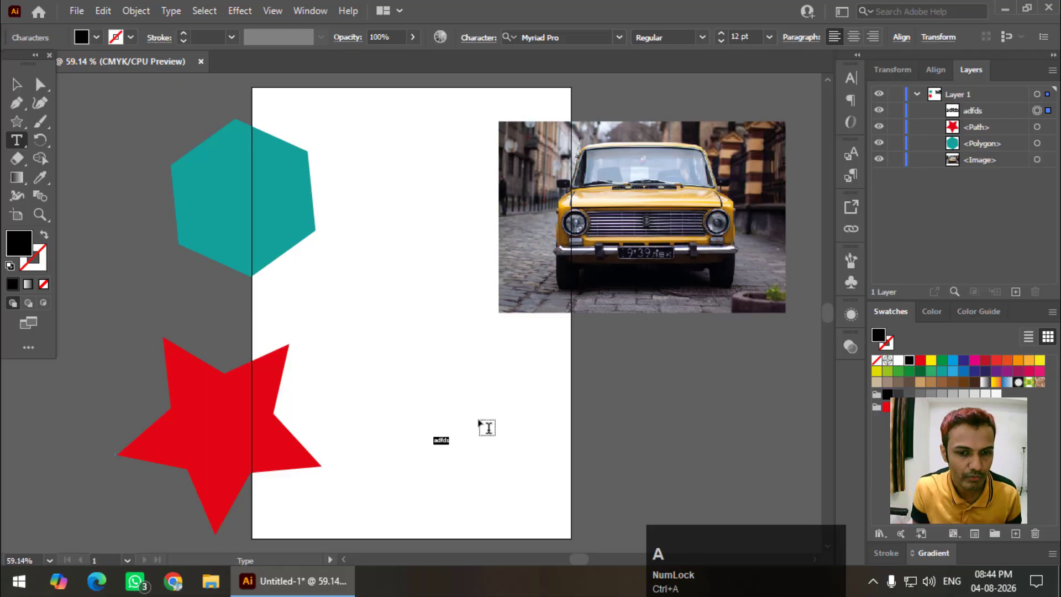
{"action": "type", "text": "Graphics Den"}
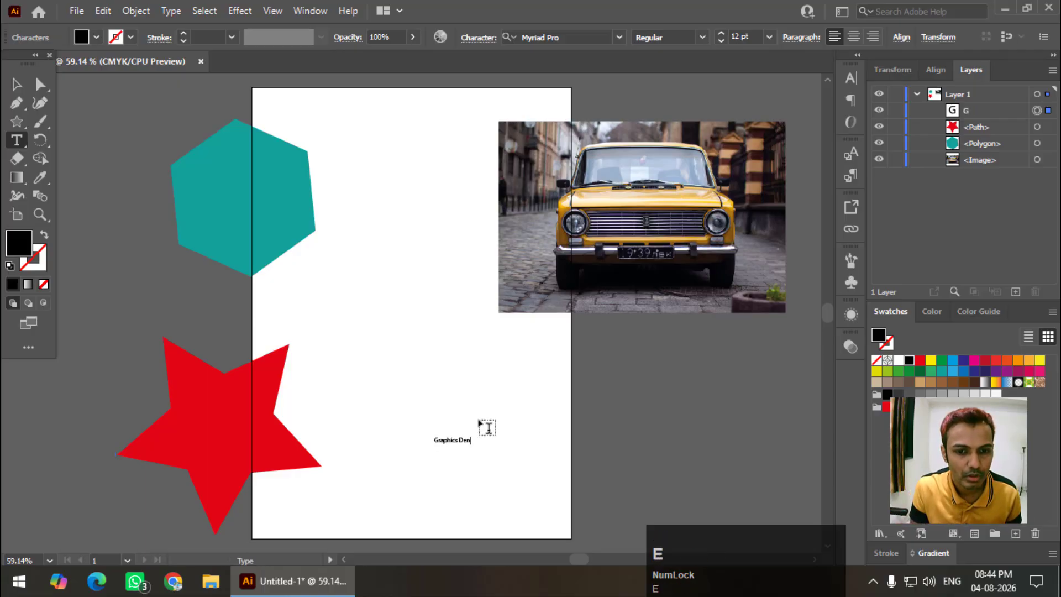
{"action": "left_click", "coordinate": [19, 83]}
{"action": "left_click_drag", "start_coordinate": [475, 431], "coordinate": [749, 332]}
Move the car photo slightly left and down
{"action": "left_click_drag", "start_coordinate": [552, 231], "coordinate": [533, 238]}
{"action": "scroll", "coordinate": [377, 169], "scroll_direction": "up", "scroll_amount": 1}
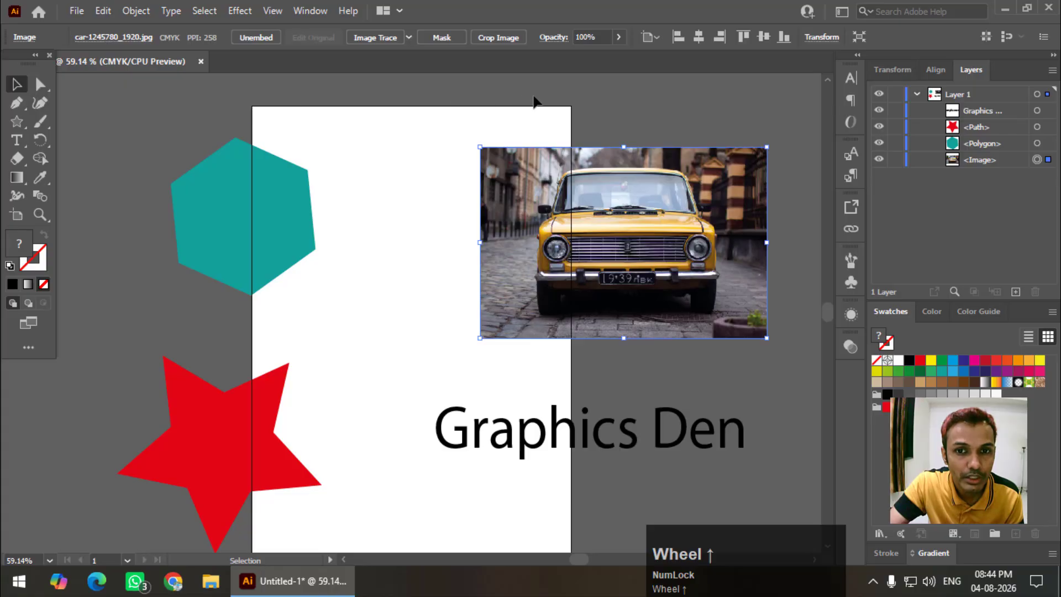
{"action": "scroll", "coordinate": [502, 261], "scroll_direction": "down", "scroll_amount": 2}
{"action": "scroll", "coordinate": [502, 261], "scroll_direction": "up", "scroll_amount": 1}
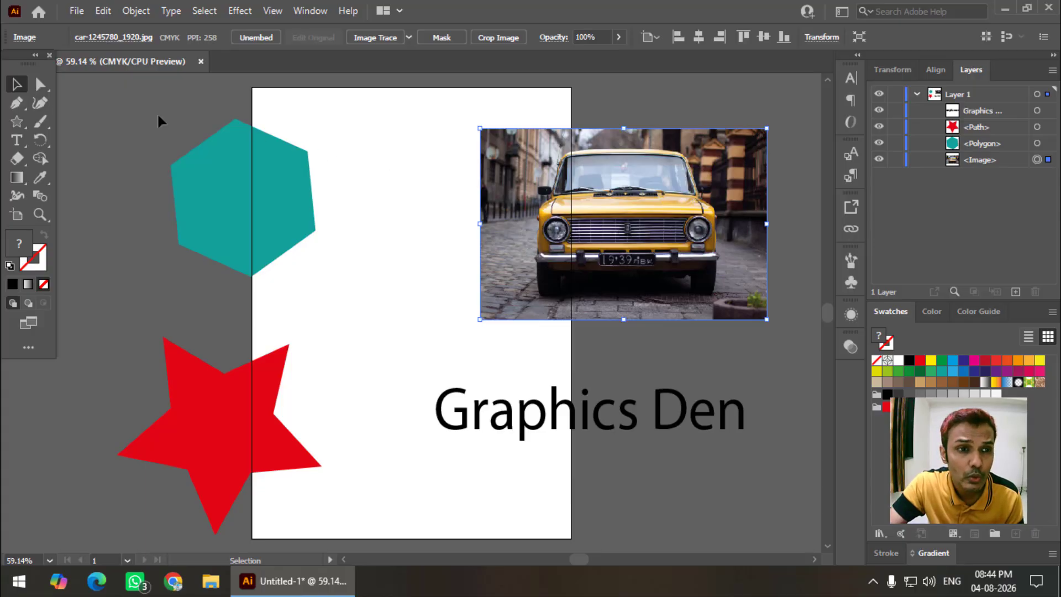
Draw a cyan-filled rectangle covering the whole page
{"action": "right_click", "coordinate": [24, 119]}
{"action": "left_click", "coordinate": [79, 121]}
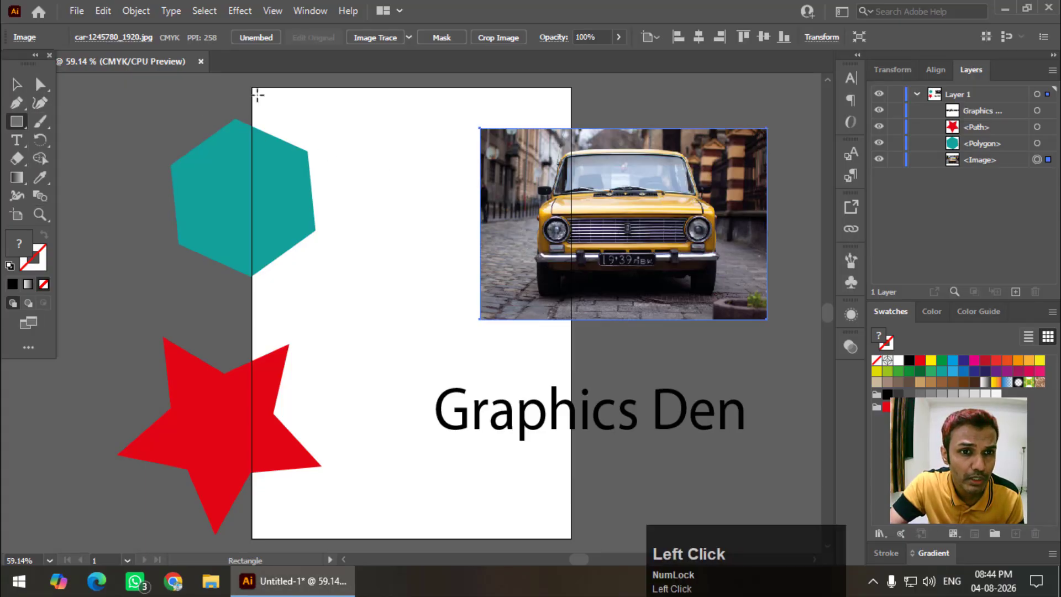
{"action": "left_click_drag", "start_coordinate": [252, 87], "coordinate": [571, 538]}
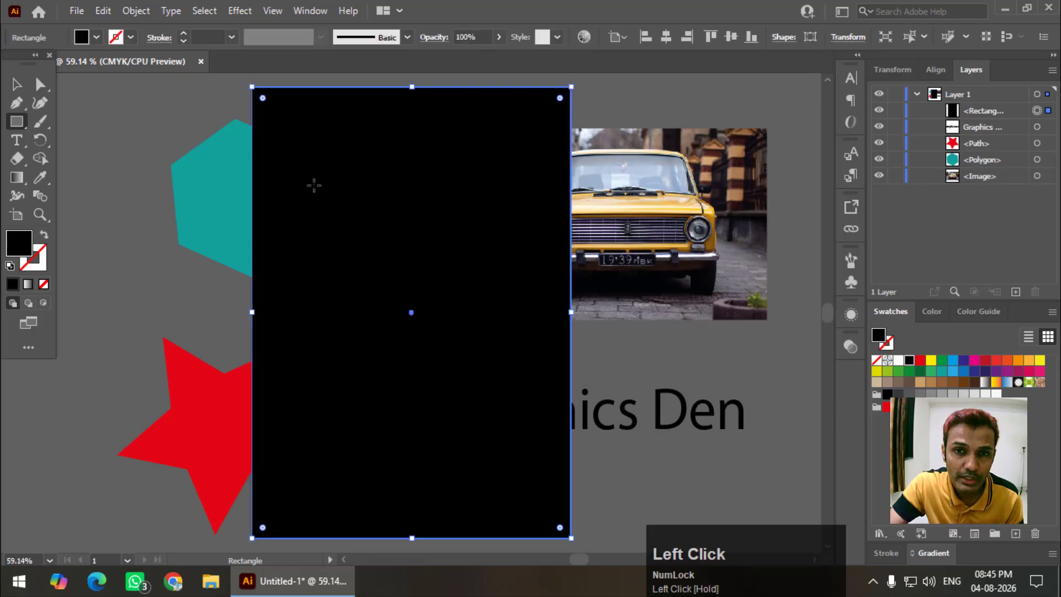
{"action": "left_click", "coordinate": [952, 371]}
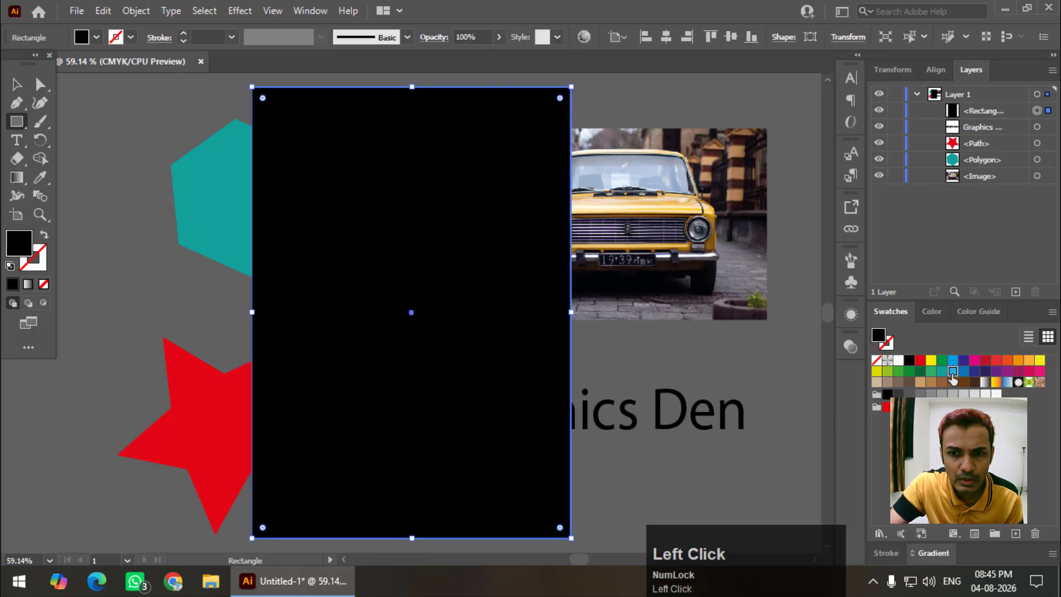
{"action": "left_click", "coordinate": [16, 84]}
Select all artwork with Ctrl+A and clip it to the top rectangle with Clipping Mask > Make
{"action": "left_click", "coordinate": [153, 107]}
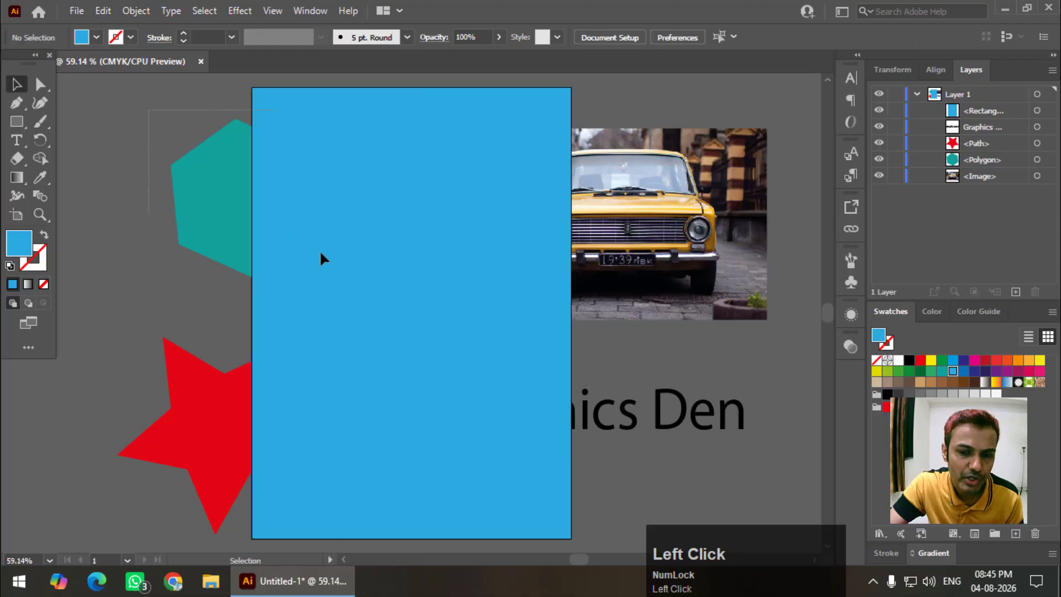
{"action": "key", "text": "ctrl+a"}
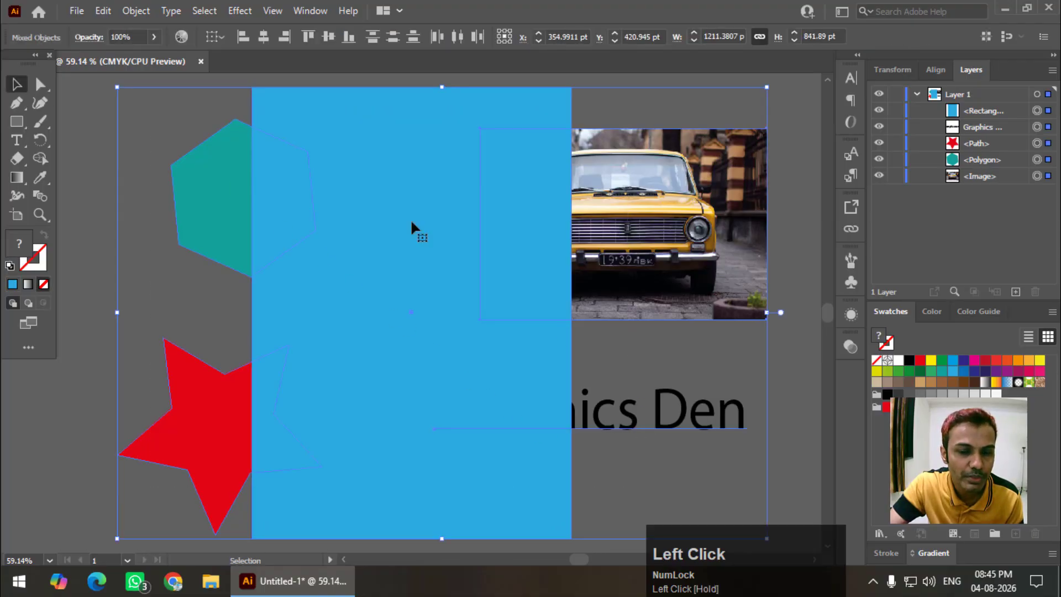
{"action": "left_click", "coordinate": [138, 17]}
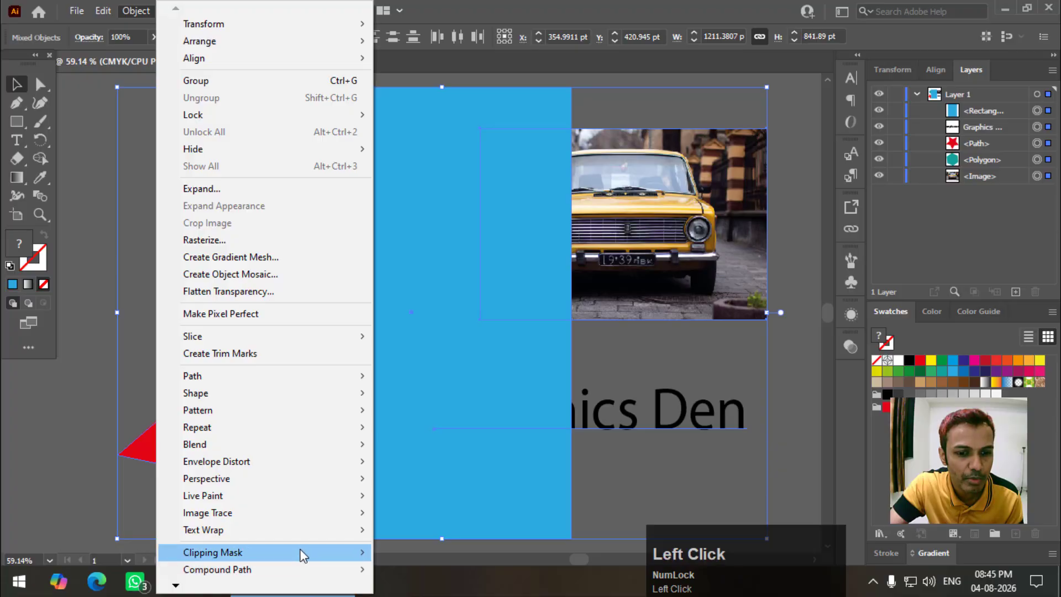
{"action": "mouse_move", "coordinate": [301, 550]}
{"action": "left_click", "coordinate": [407, 518]}
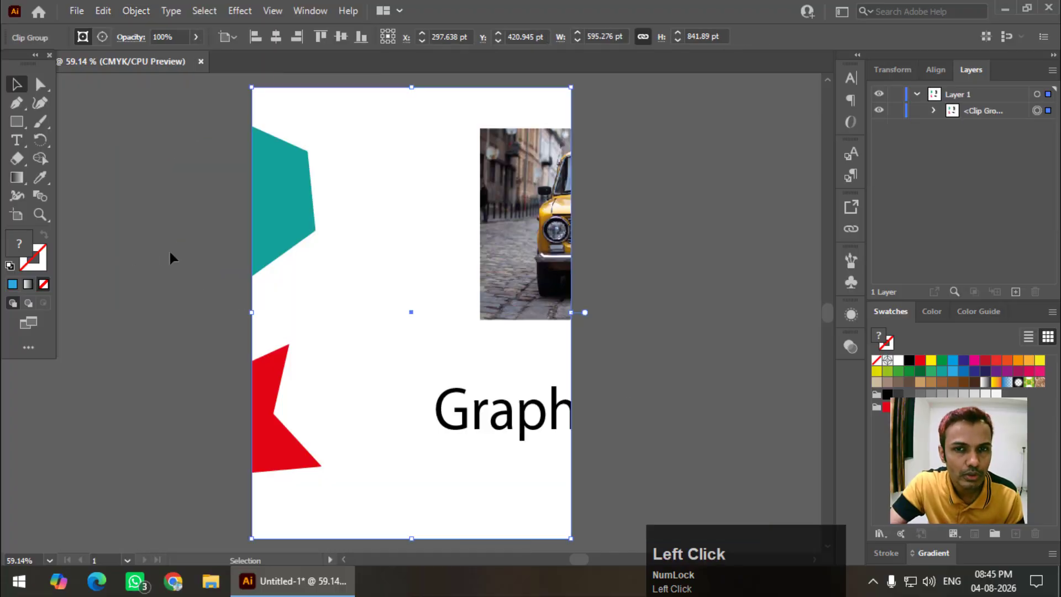
{"action": "left_click", "coordinate": [171, 253]}
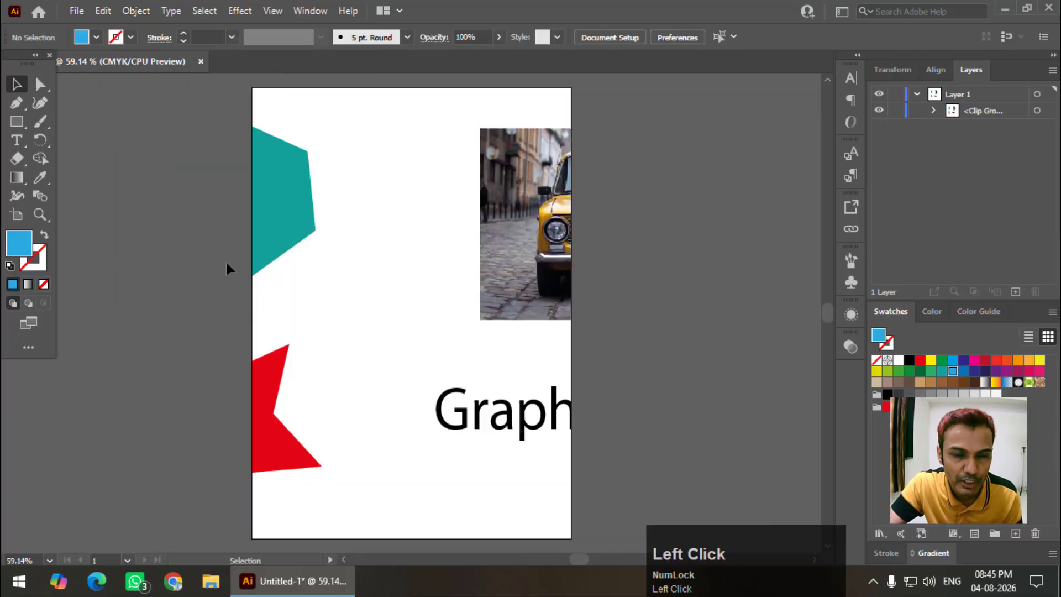
Draw a blue five-pointed star and move it across the page's right edge
{"action": "right_click", "coordinate": [17, 125]}
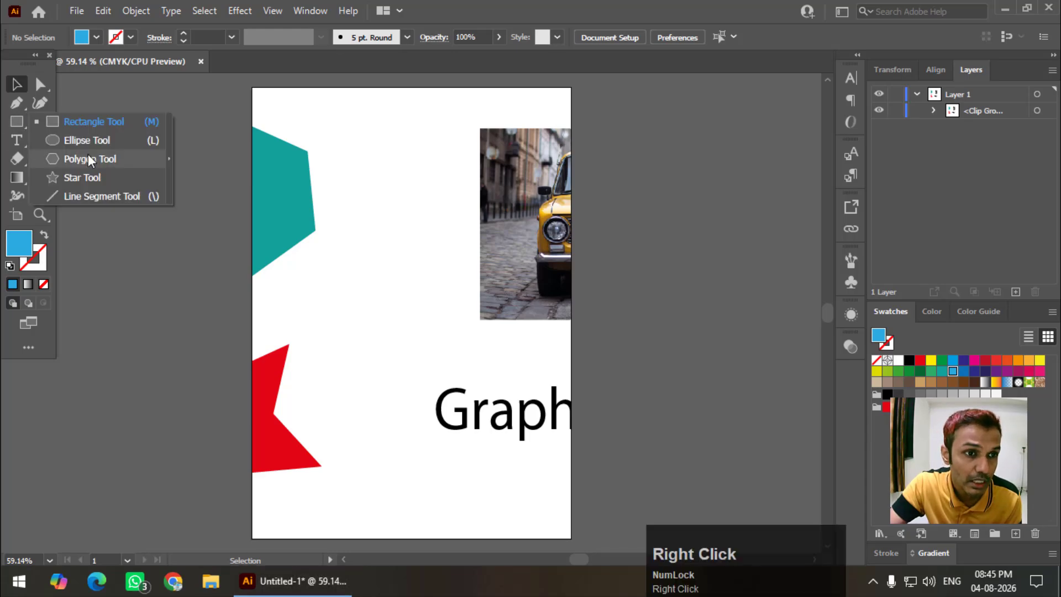
{"action": "left_click", "coordinate": [88, 175]}
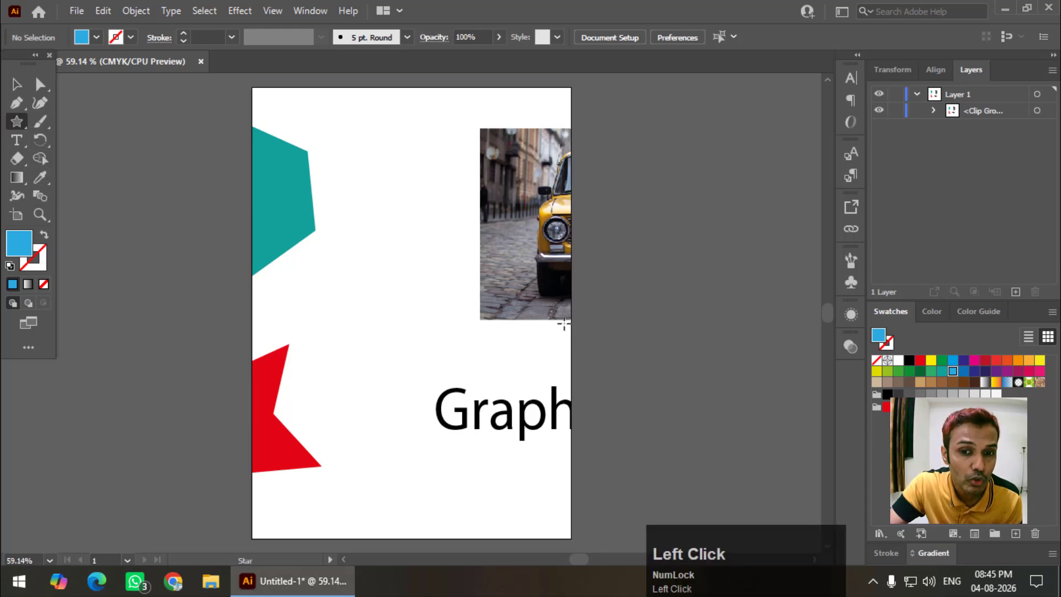
{"action": "left_click_drag", "start_coordinate": [426, 248], "coordinate": [553, 260]}
{"action": "left_click", "coordinate": [16, 84]}
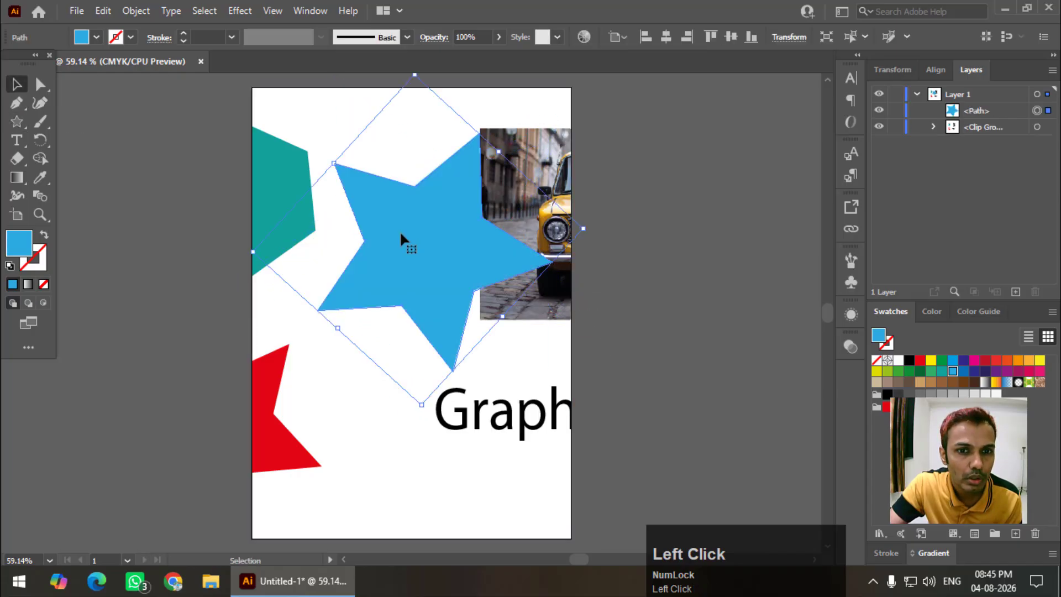
{"action": "left_click_drag", "start_coordinate": [401, 235], "coordinate": [589, 255]}
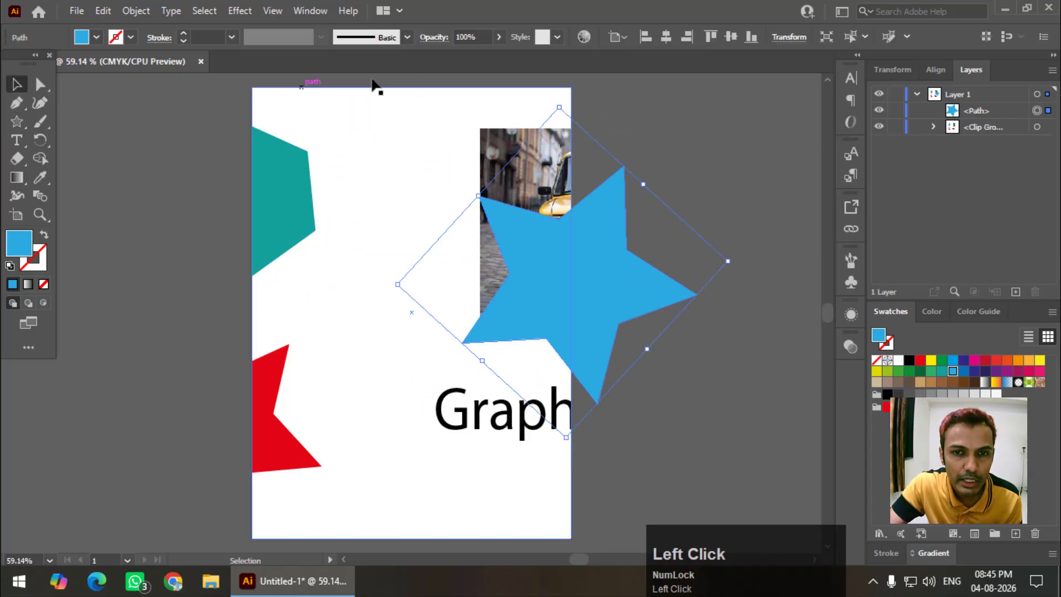
Draw a blue circle on the left of the page and nudge it further left
{"action": "right_click", "coordinate": [16, 121]}
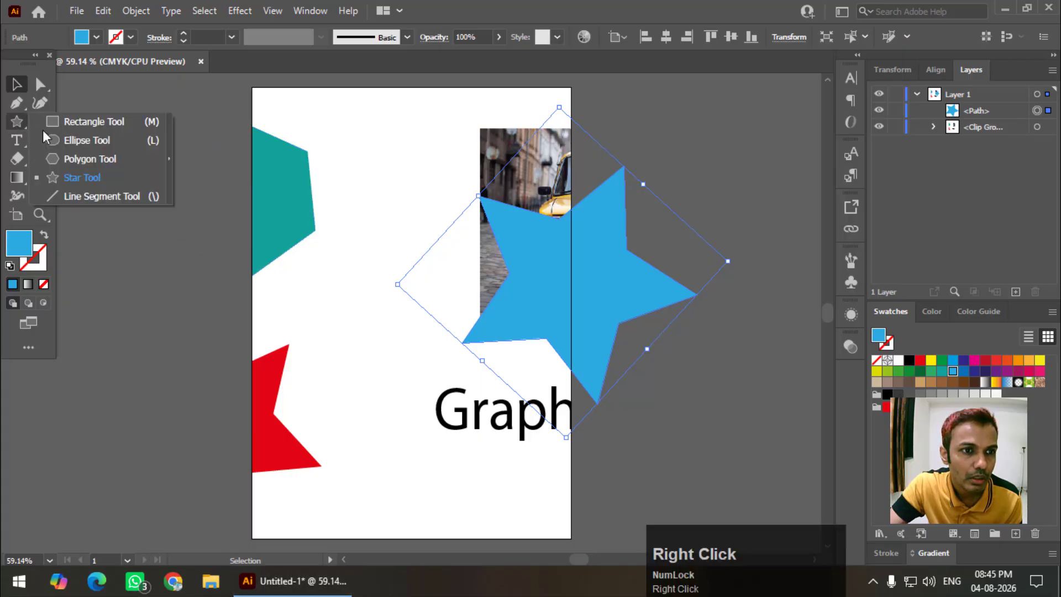
{"action": "left_click", "coordinate": [66, 135]}
{"action": "left_click_drag", "start_coordinate": [213, 174], "coordinate": [382, 359]}
{"action": "left_click", "coordinate": [11, 86]}
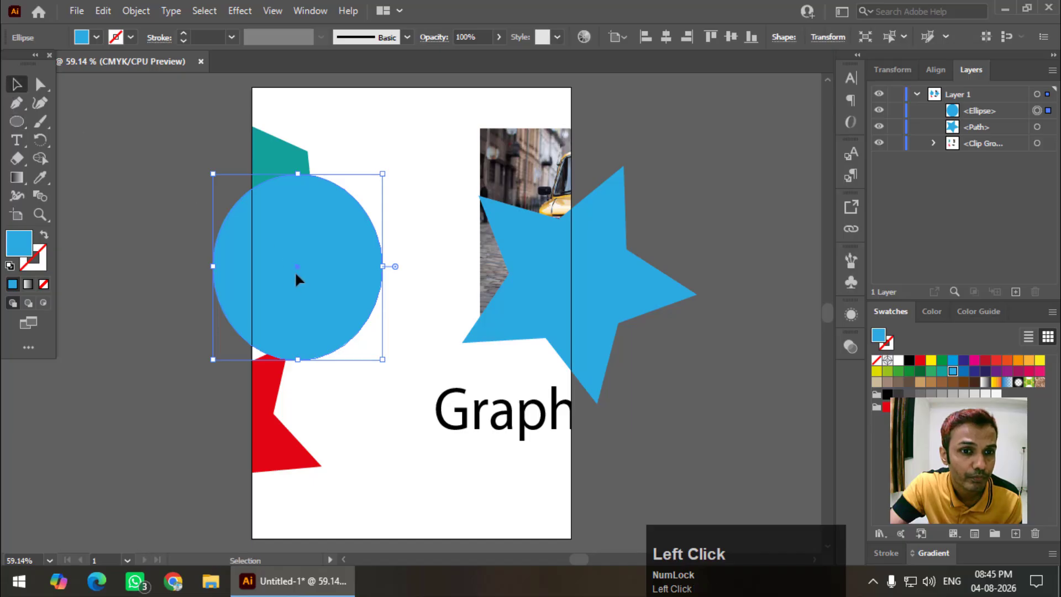
{"action": "left_click_drag", "start_coordinate": [385, 278], "coordinate": [349, 288]}
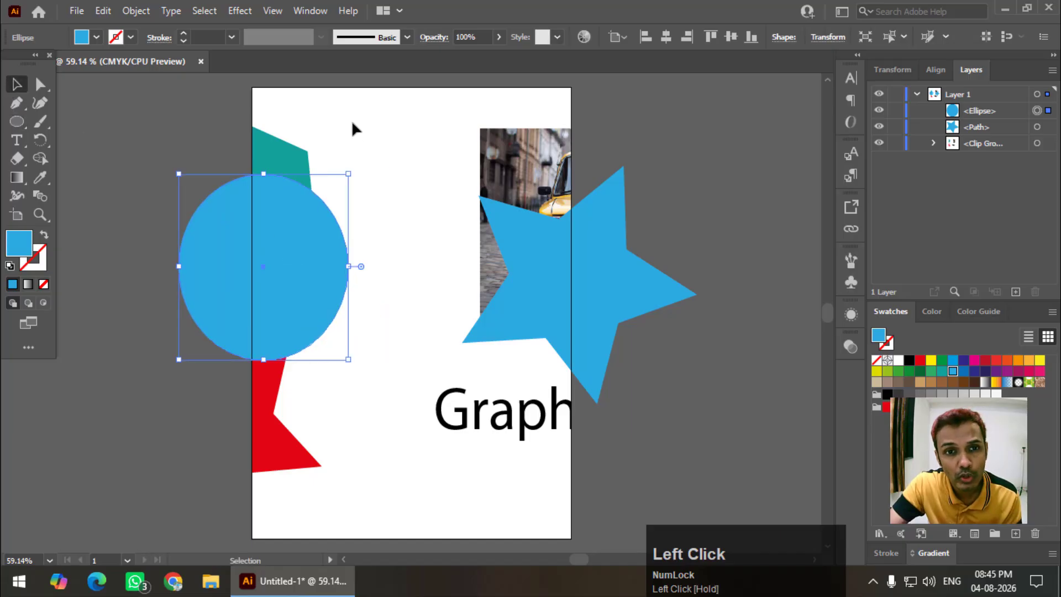
{"action": "left_click", "coordinate": [344, 88]}
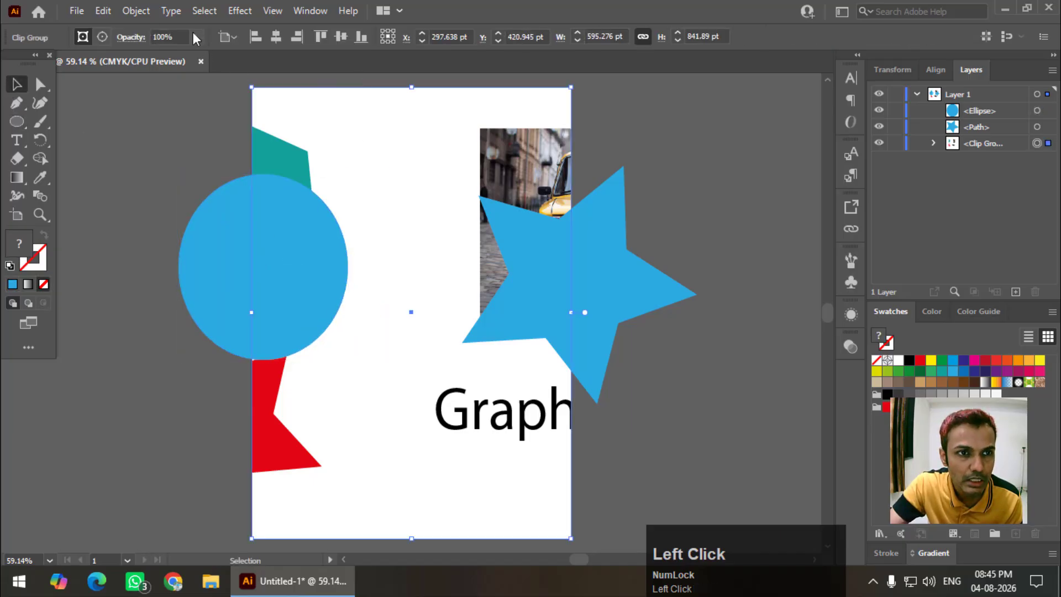
Release the clipping mask with Object > Clipping Mask > Release
{"action": "left_click", "coordinate": [135, 10]}
{"action": "mouse_move", "coordinate": [279, 553]}
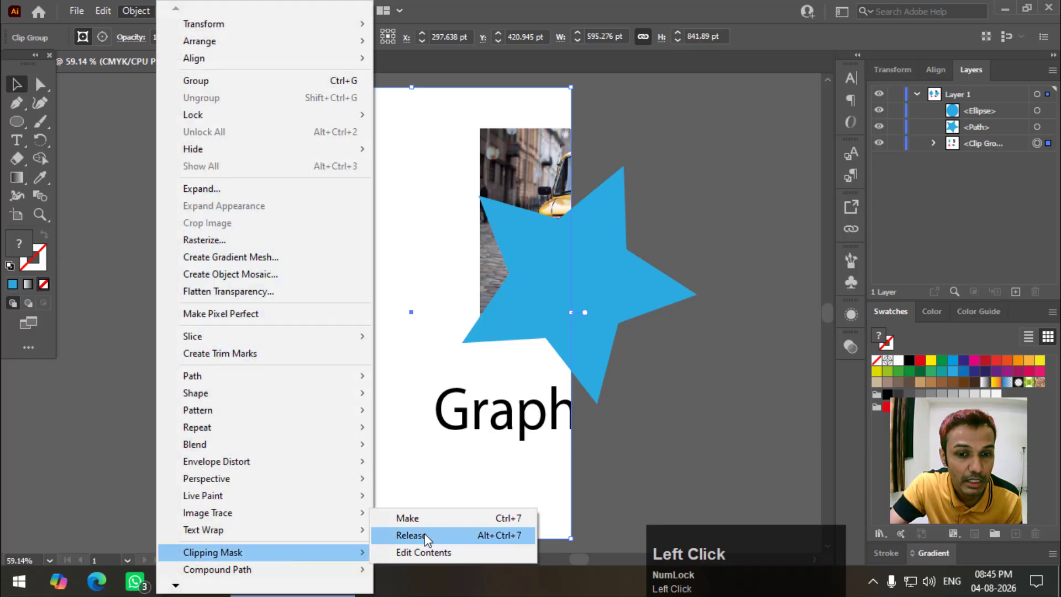
{"action": "left_click", "coordinate": [410, 535]}
{"action": "left_click", "coordinate": [375, 102]}
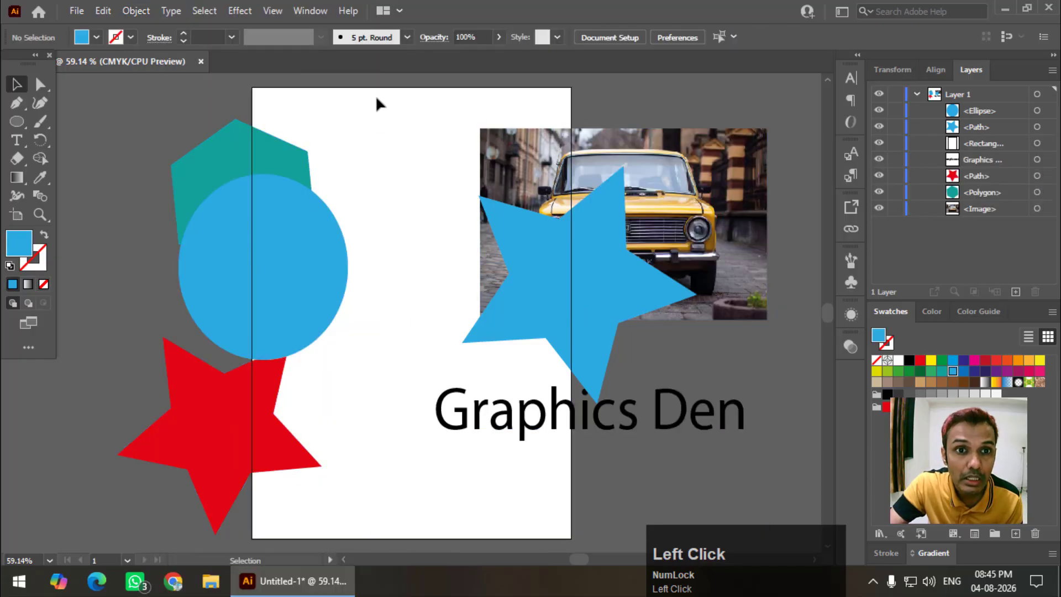
Fill the former mask rectangle with yellow and select it again
{"action": "left_click", "coordinate": [380, 86]}
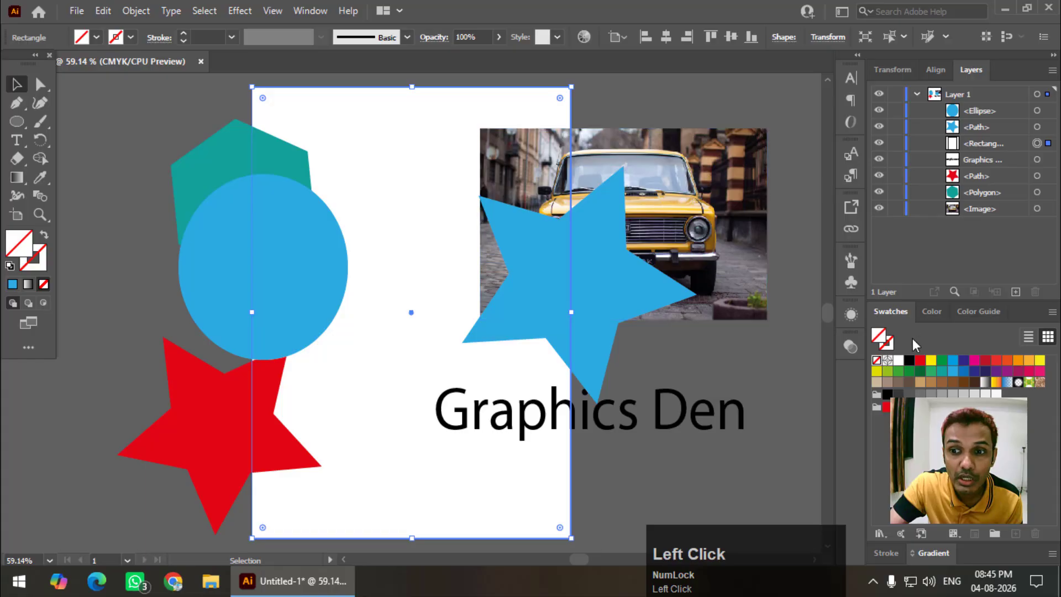
{"action": "left_click", "coordinate": [933, 366]}
{"action": "left_click", "coordinate": [603, 73]}
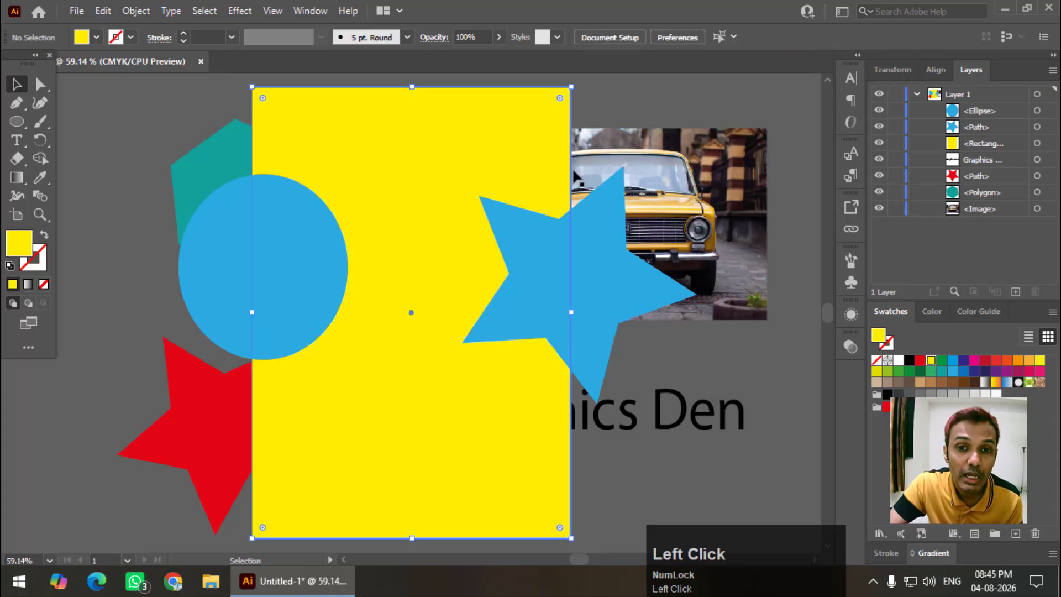
{"action": "left_click", "coordinate": [564, 271]}
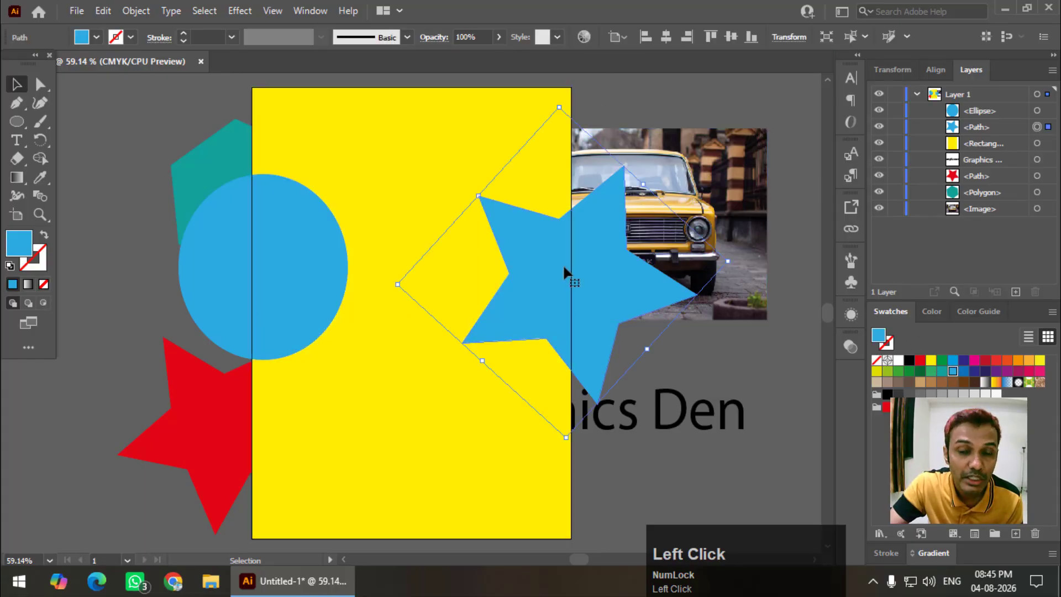
{"action": "left_click", "coordinate": [311, 127]}
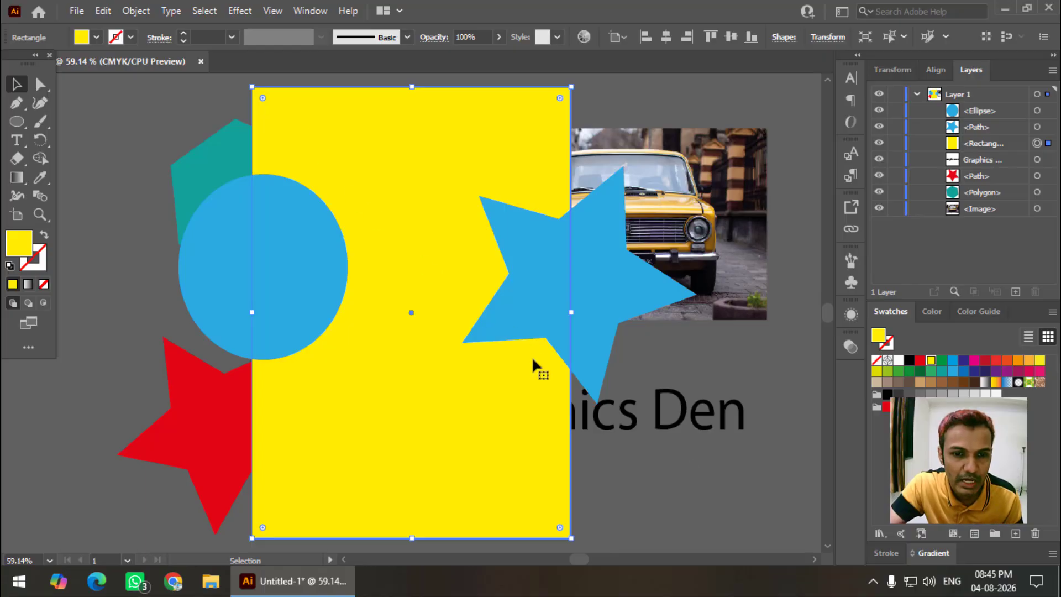
Bring the yellow rectangle to the front so it covers the blue star and circle
{"action": "left_click", "coordinate": [673, 507]}
{"action": "left_click", "coordinate": [408, 142]}
{"action": "right_click", "coordinate": [409, 146]}
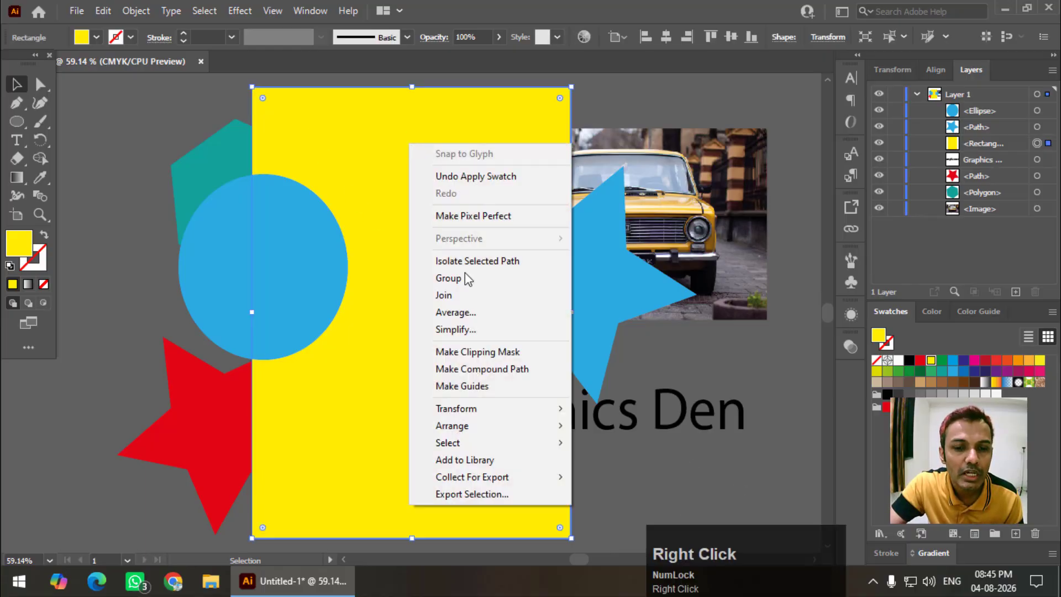
{"action": "mouse_move", "coordinate": [519, 411]}
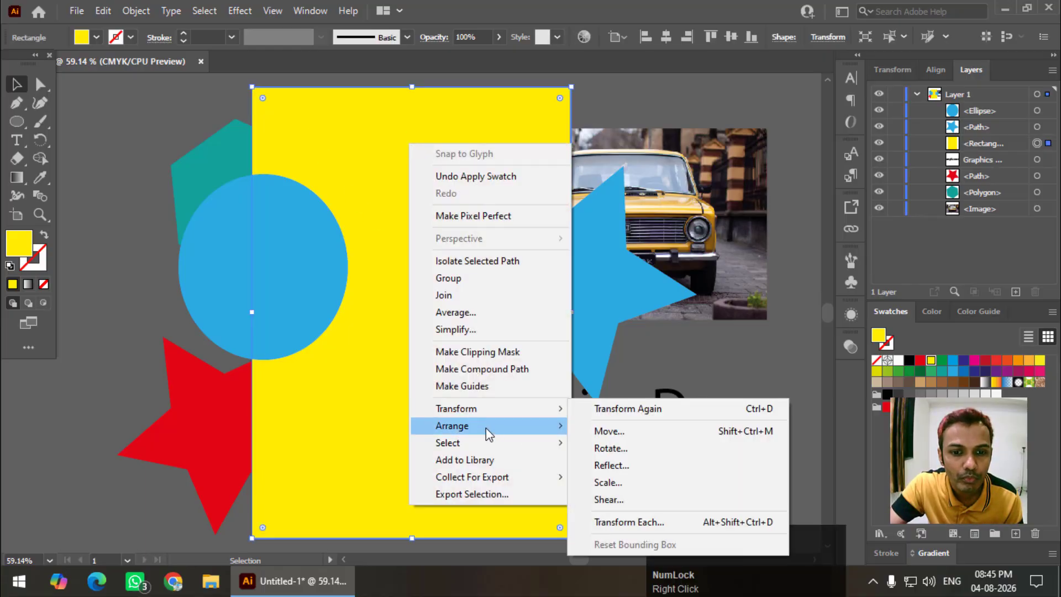
{"action": "mouse_move", "coordinate": [485, 428]}
{"action": "left_click", "coordinate": [625, 426]}
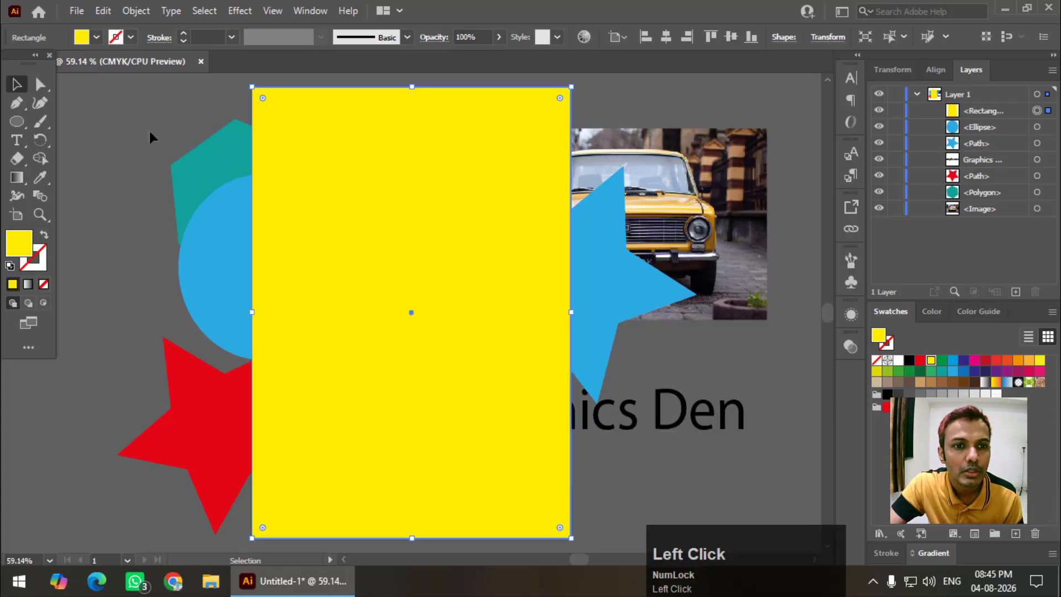
{"action": "left_click", "coordinate": [162, 126]}
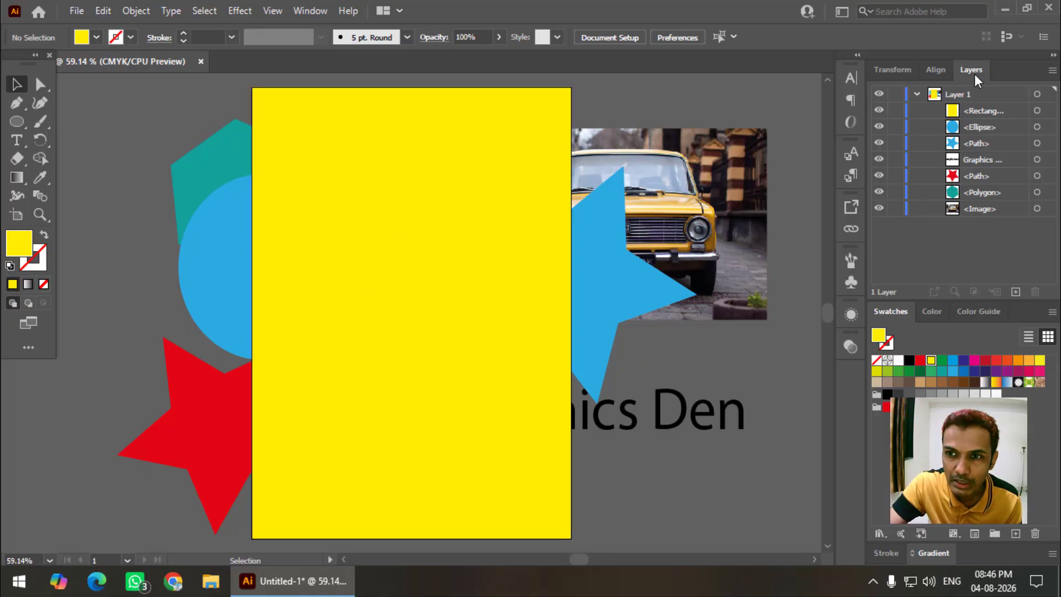
Select the yellow rectangle on the canvas, briefly checking the Layers panel options
{"action": "left_click", "coordinate": [307, 11]}
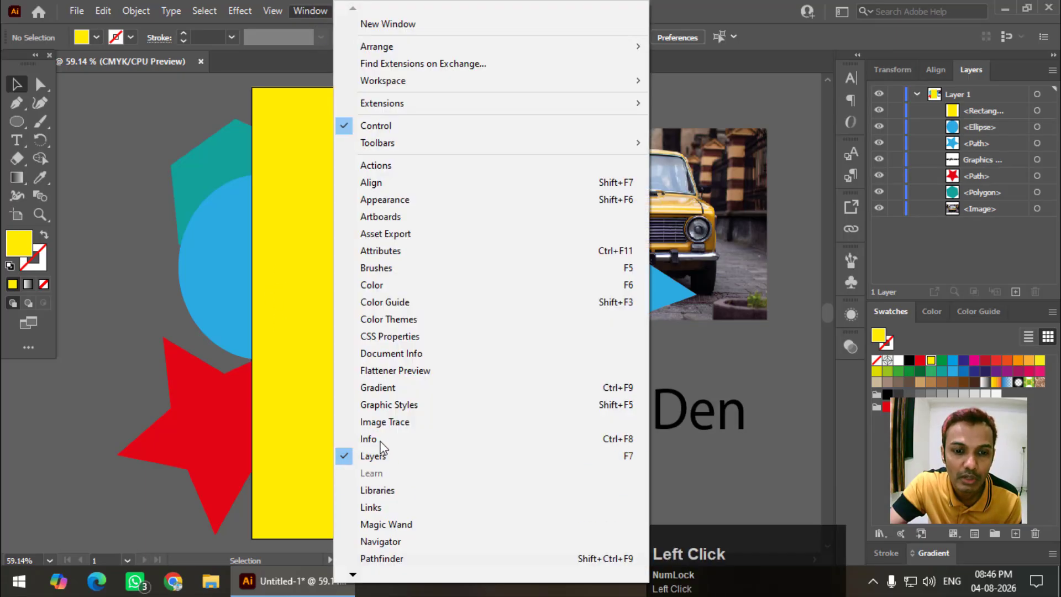
{"action": "left_click", "coordinate": [312, 274]}
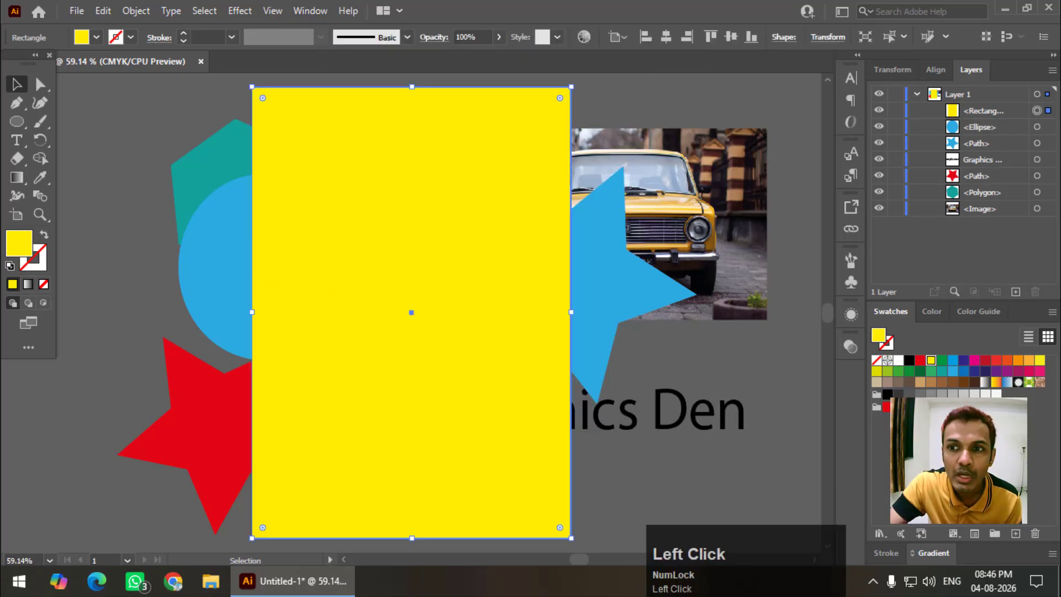
{"action": "left_click", "coordinate": [1052, 70]}
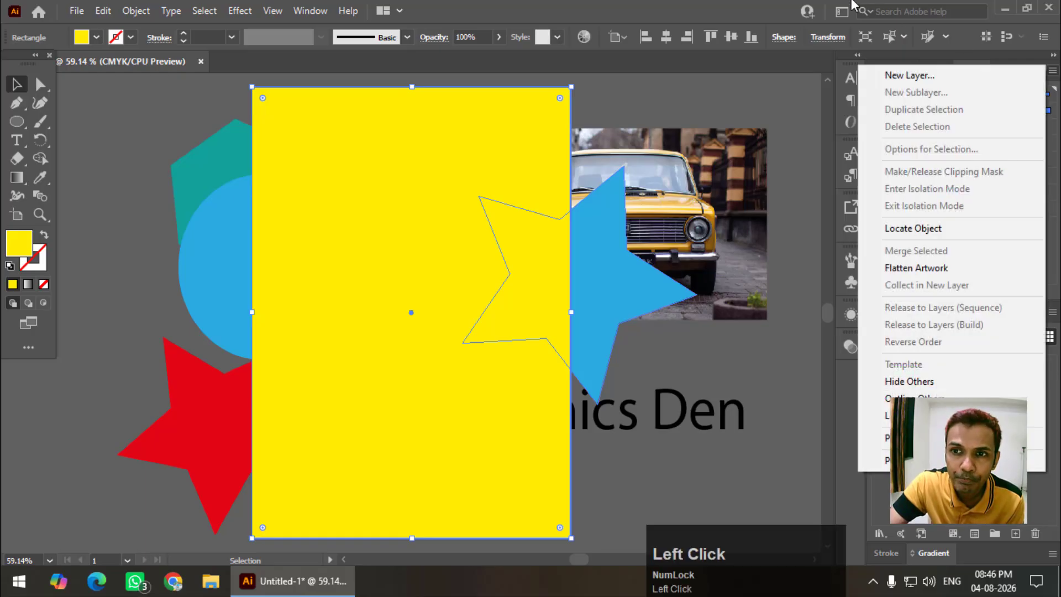
{"action": "left_click", "coordinate": [761, 3]}
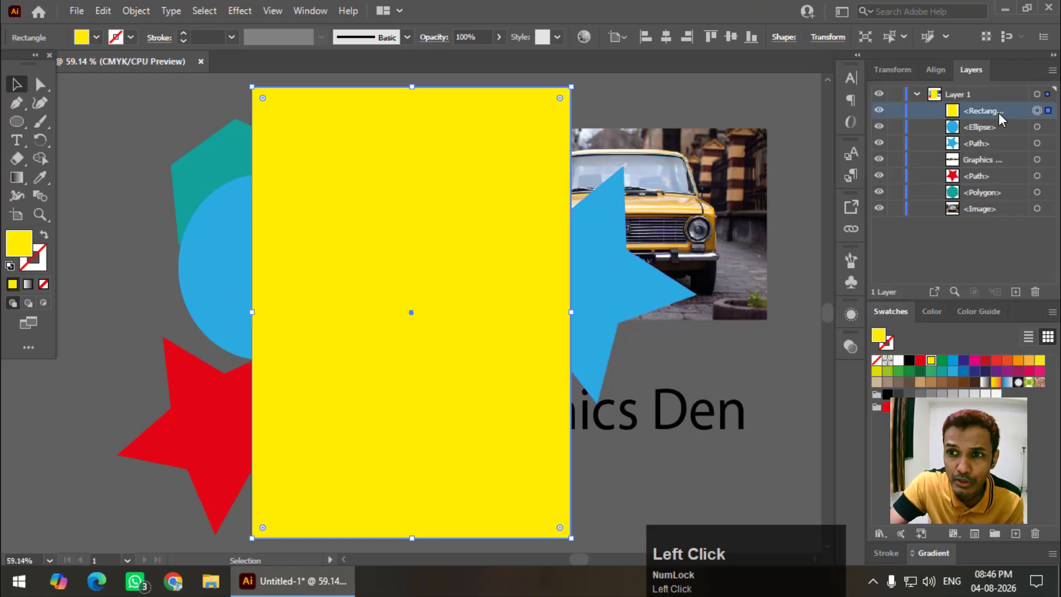
Target Layer 1 in the Layers panel and bring up its layer command menu
{"action": "left_click", "coordinate": [981, 97]}
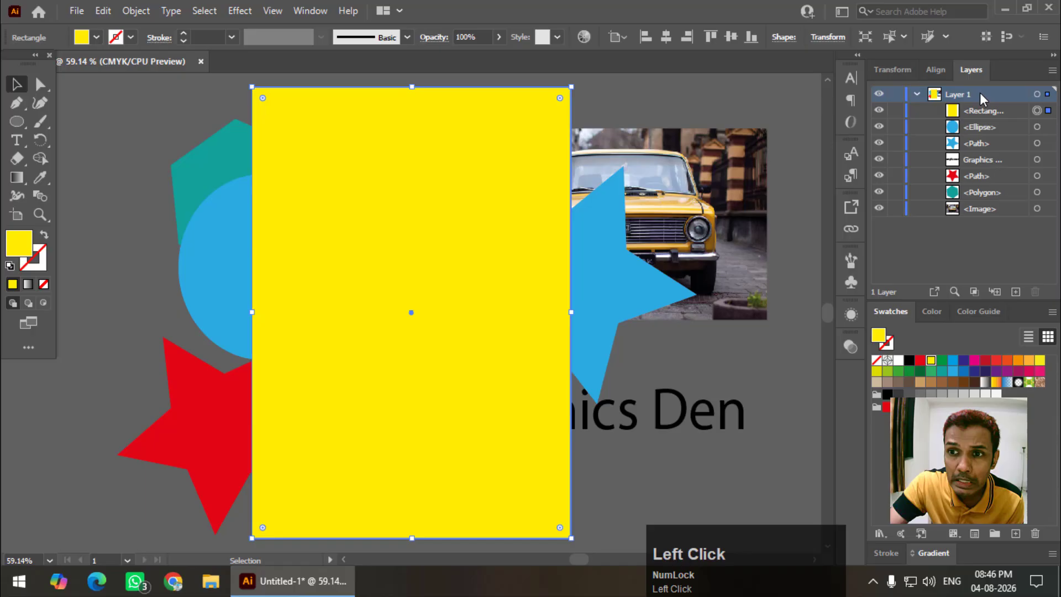
{"action": "left_click", "coordinate": [456, 148]}
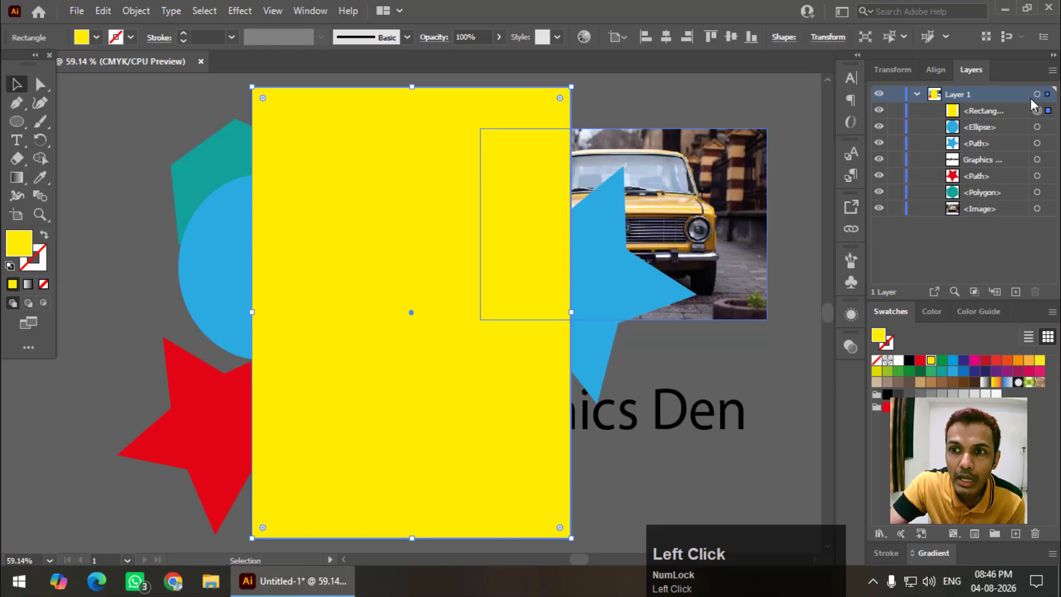
{"action": "left_click", "coordinate": [1053, 72]}
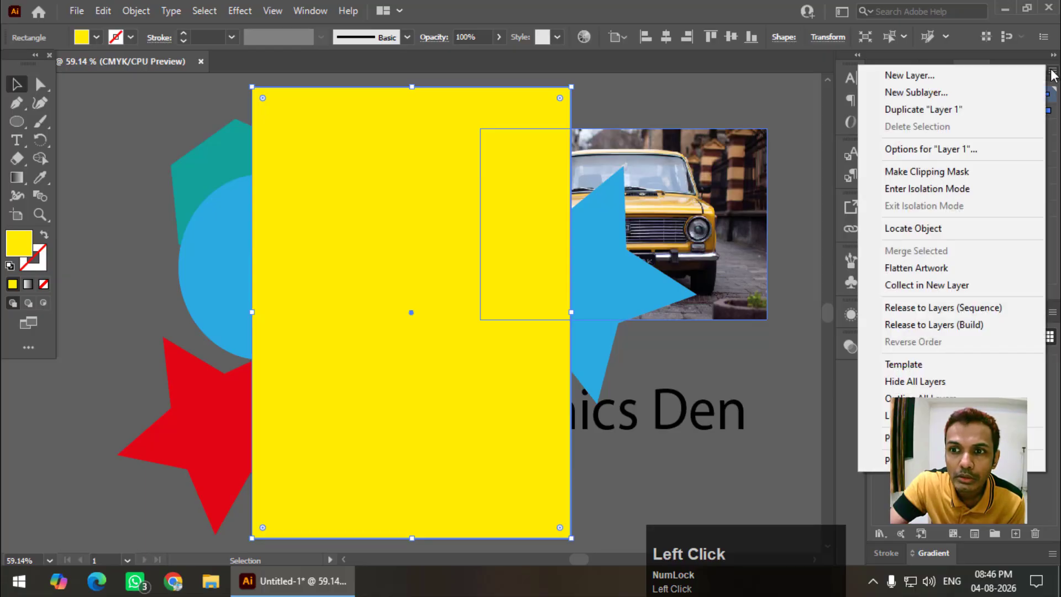
{"action": "left_click", "coordinate": [1052, 73]}
{"action": "left_click", "coordinate": [1052, 72]}
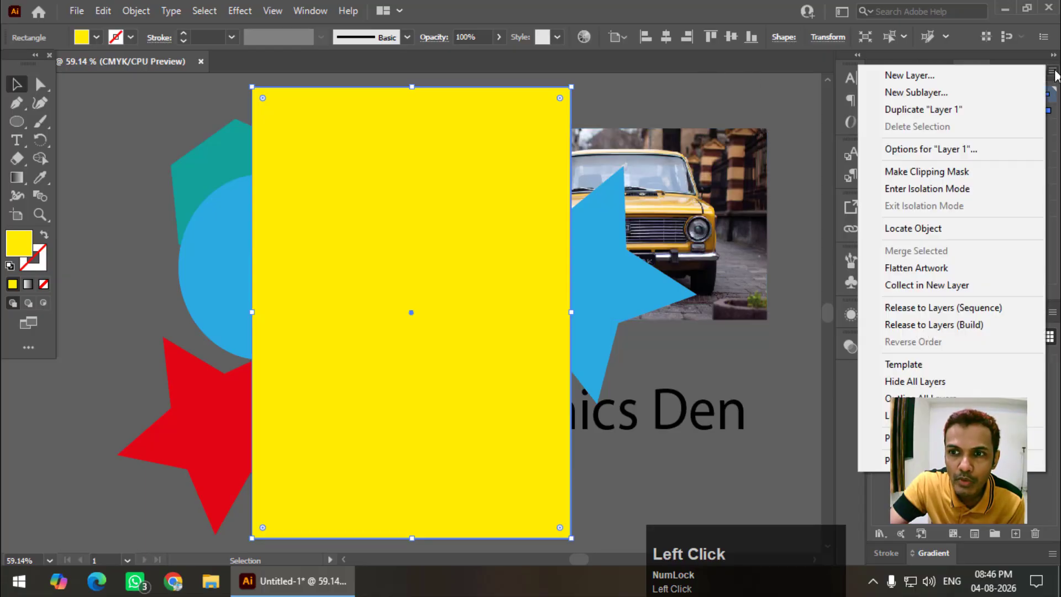
Make the top yellow rectangle a clipping mask for all of Layer 1
{"action": "left_click", "coordinate": [938, 177]}
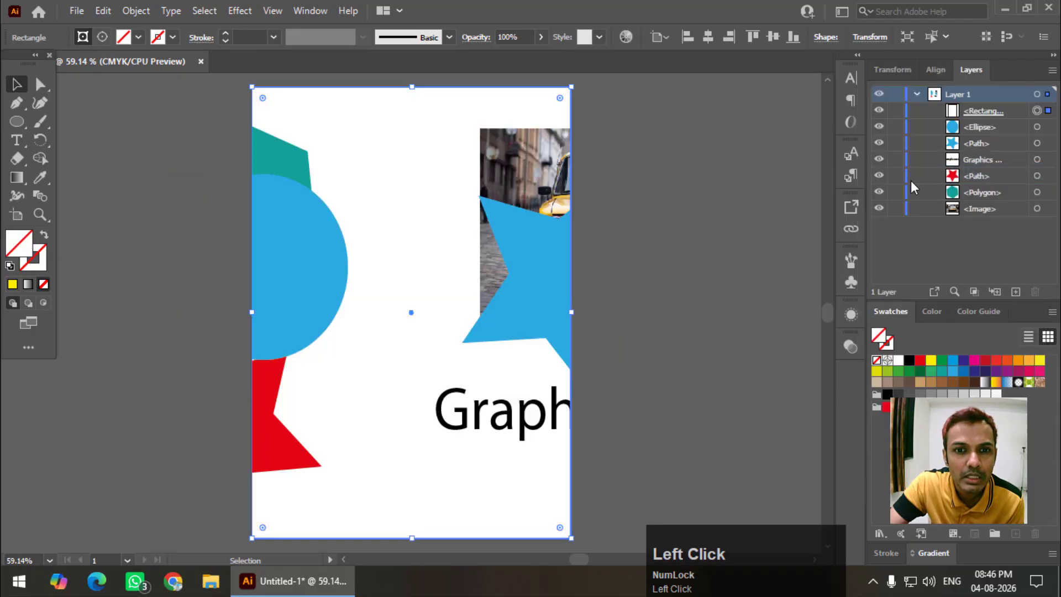
{"action": "left_click", "coordinate": [691, 440]}
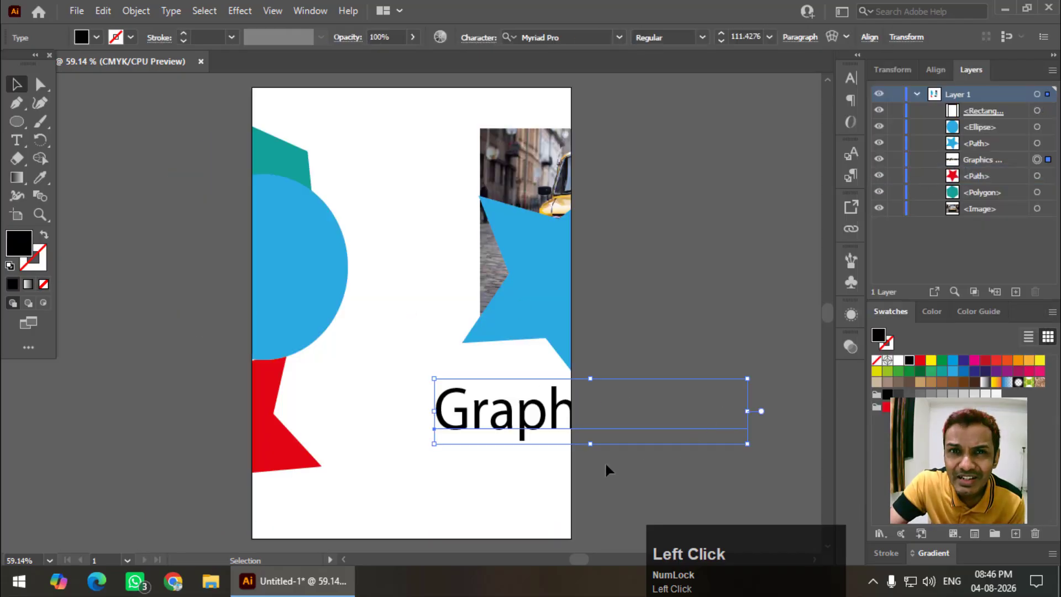
{"action": "left_click", "coordinate": [167, 264]}
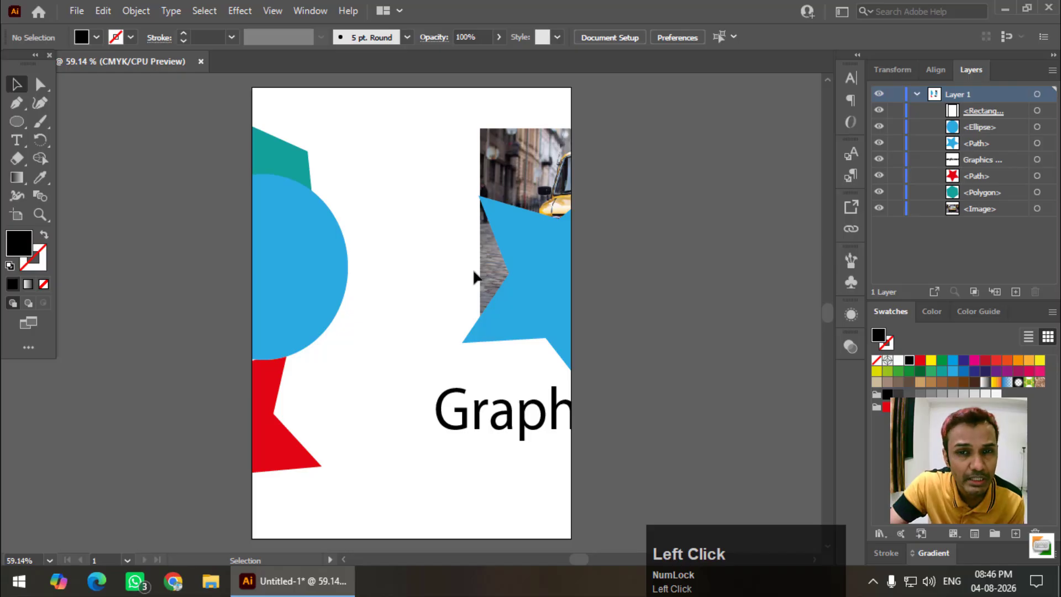
Draw a large black hexagon and move it onto the artboard's lower right
{"action": "right_click", "coordinate": [18, 120]}
{"action": "left_click", "coordinate": [101, 159]}
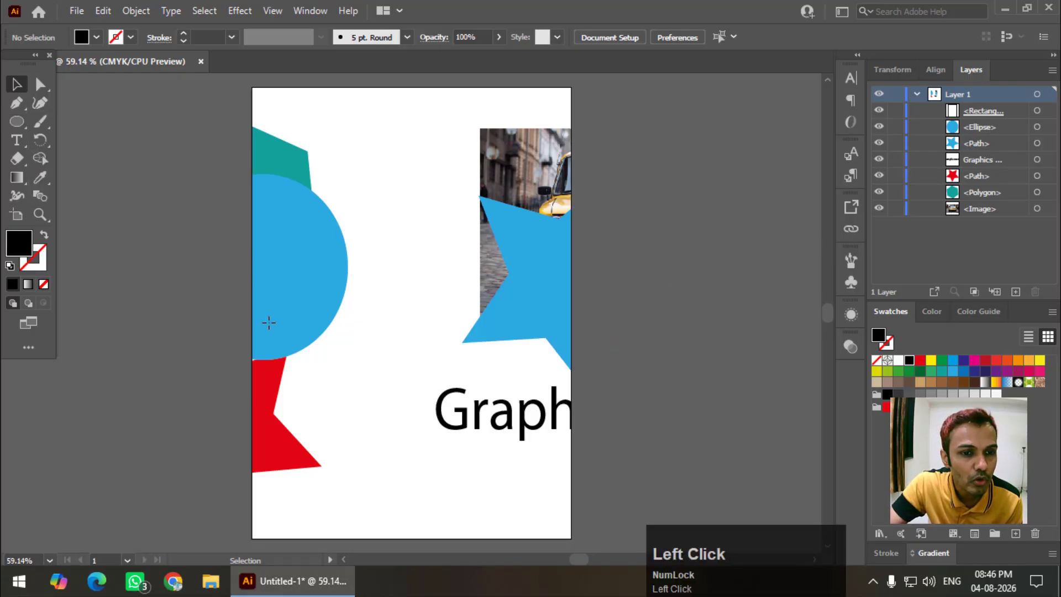
{"action": "left_click_drag", "start_coordinate": [204, 405], "coordinate": [321, 474]}
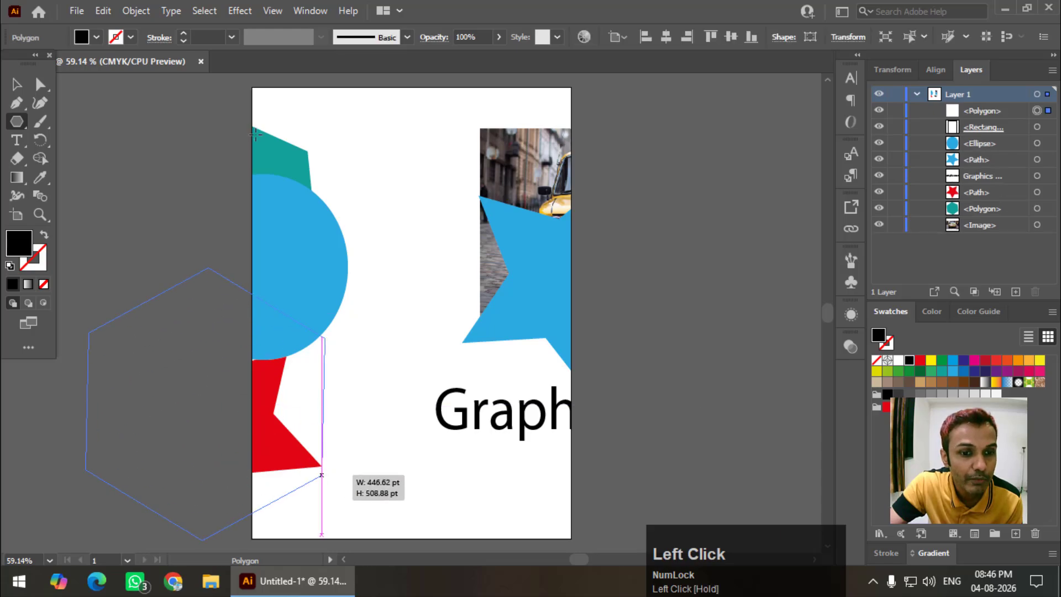
{"action": "left_click_drag", "start_coordinate": [172, 330], "coordinate": [348, 365]}
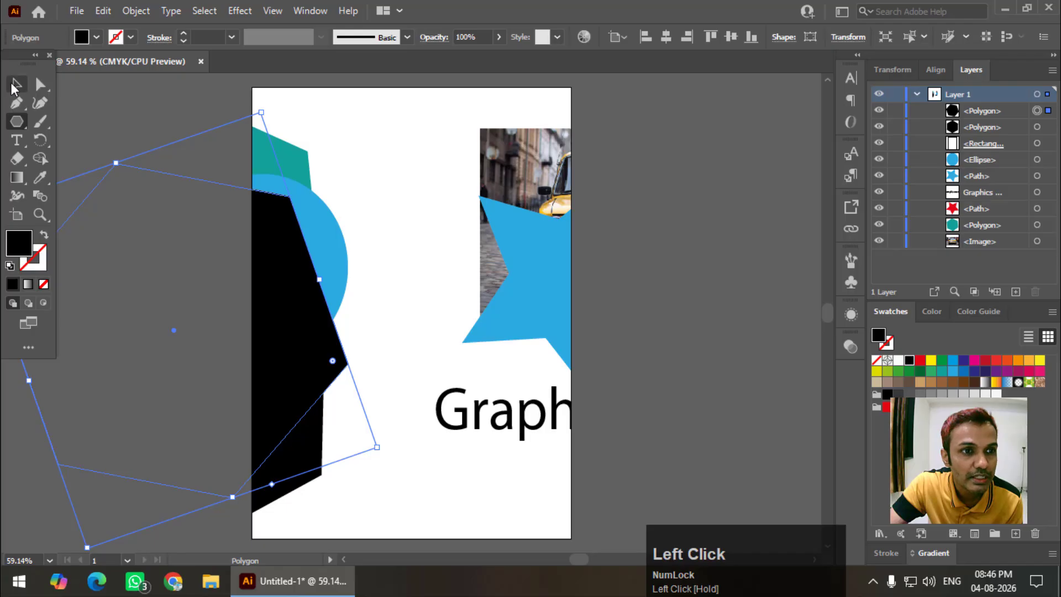
{"action": "key", "text": "v"}
{"action": "left_click_drag", "start_coordinate": [221, 242], "coordinate": [505, 384]}
Add the text 'fgfdgfdgdf' near the artboard top and scale it to about 70 pt
{"action": "left_click", "coordinate": [18, 142]}
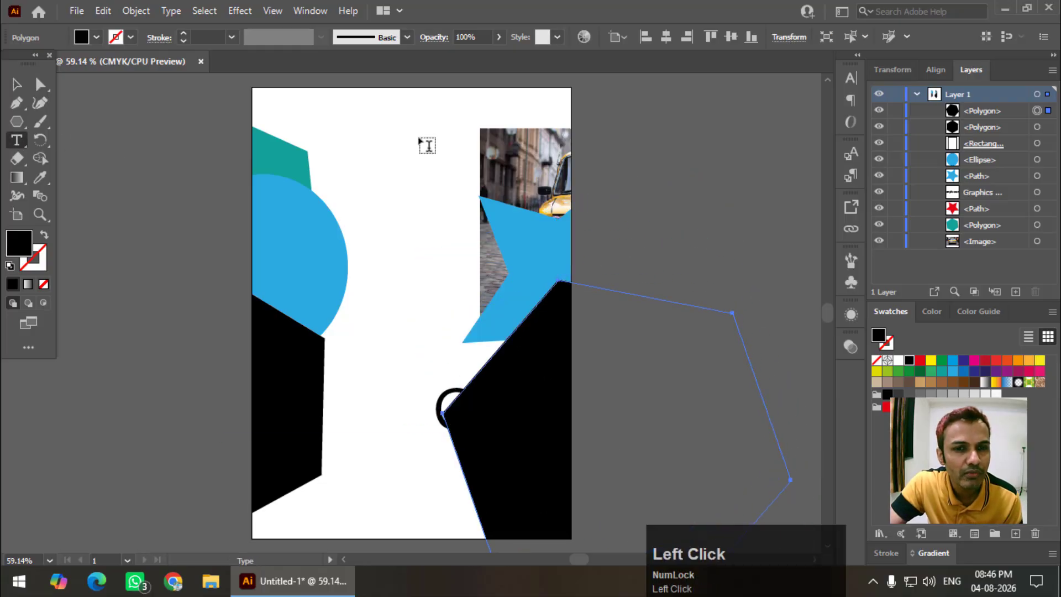
{"action": "left_click", "coordinate": [386, 133]}
{"action": "type", "text": "fgfdgfdgdf"}
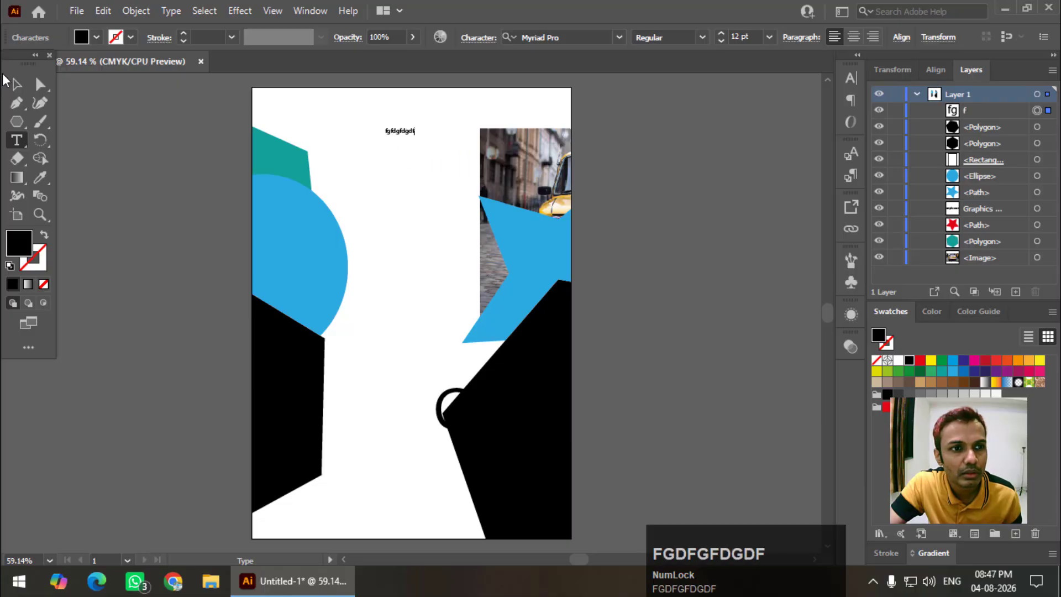
{"action": "left_click", "coordinate": [406, 159], "text": "ctrl"}
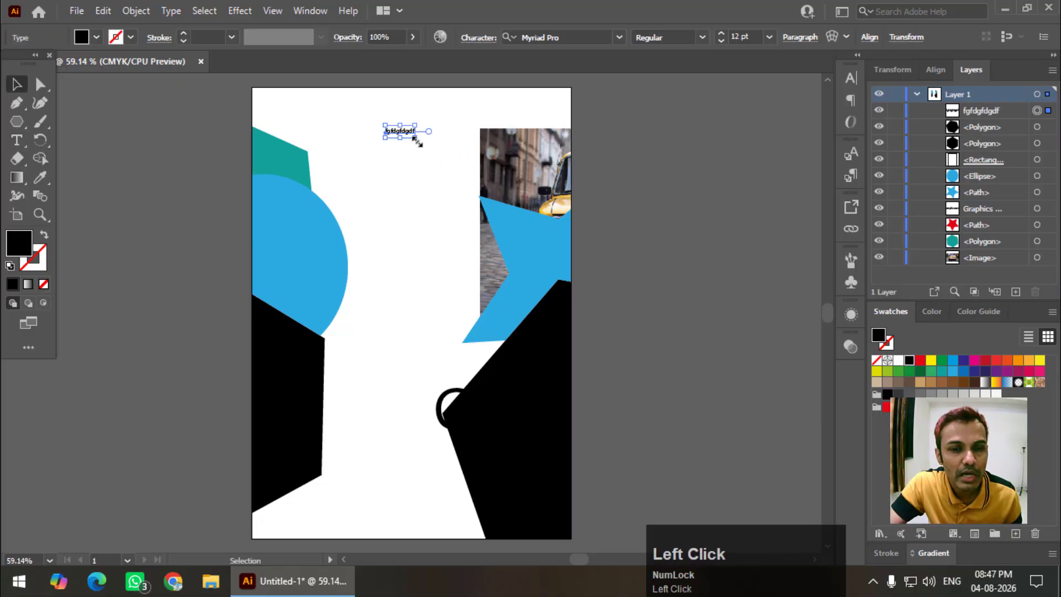
{"action": "left_click_drag", "start_coordinate": [416, 140], "coordinate": [449, 131]}
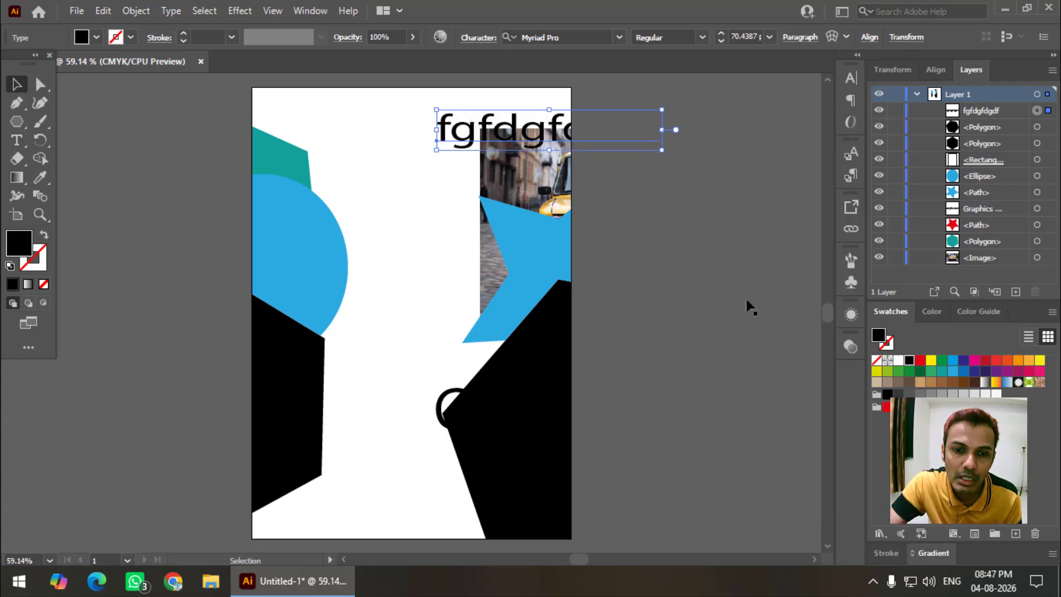
{"action": "left_click", "coordinate": [383, 149]}
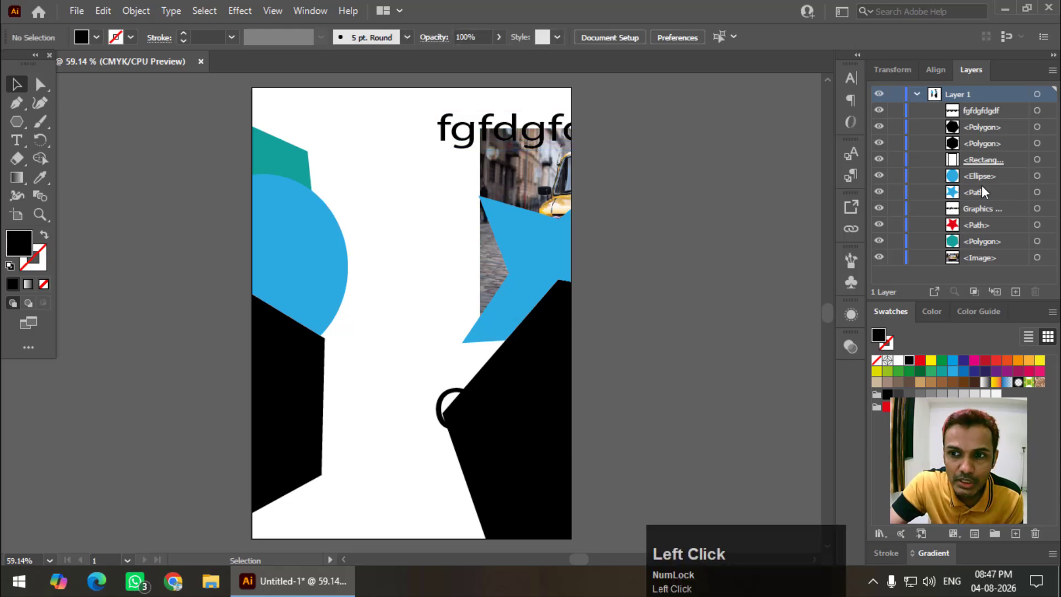
Draw a star at the artboard's lower left and fill it with teal
{"action": "left_click", "coordinate": [986, 160]}
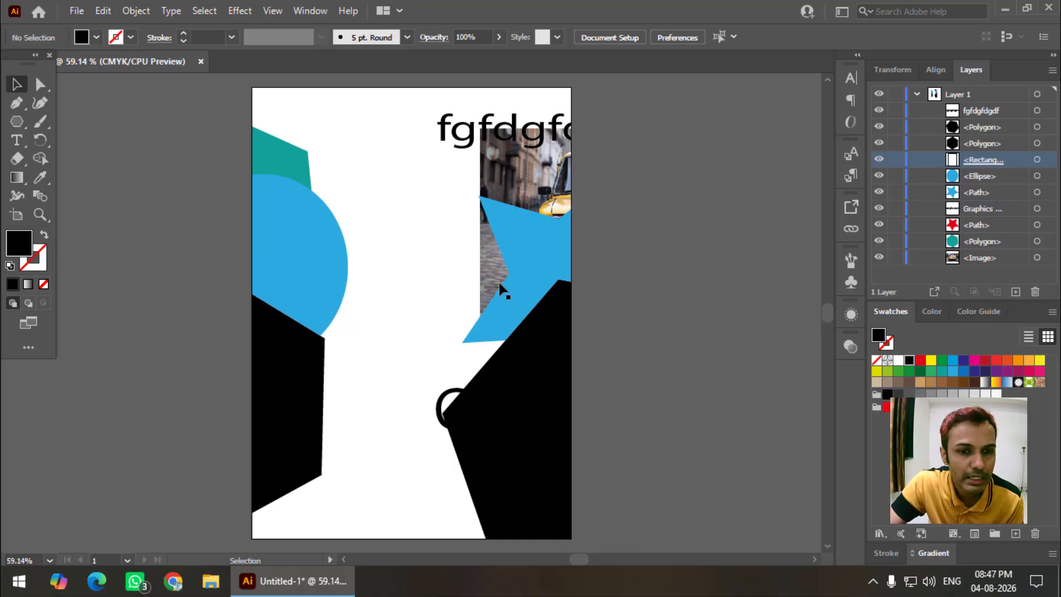
{"action": "right_click", "coordinate": [17, 124]}
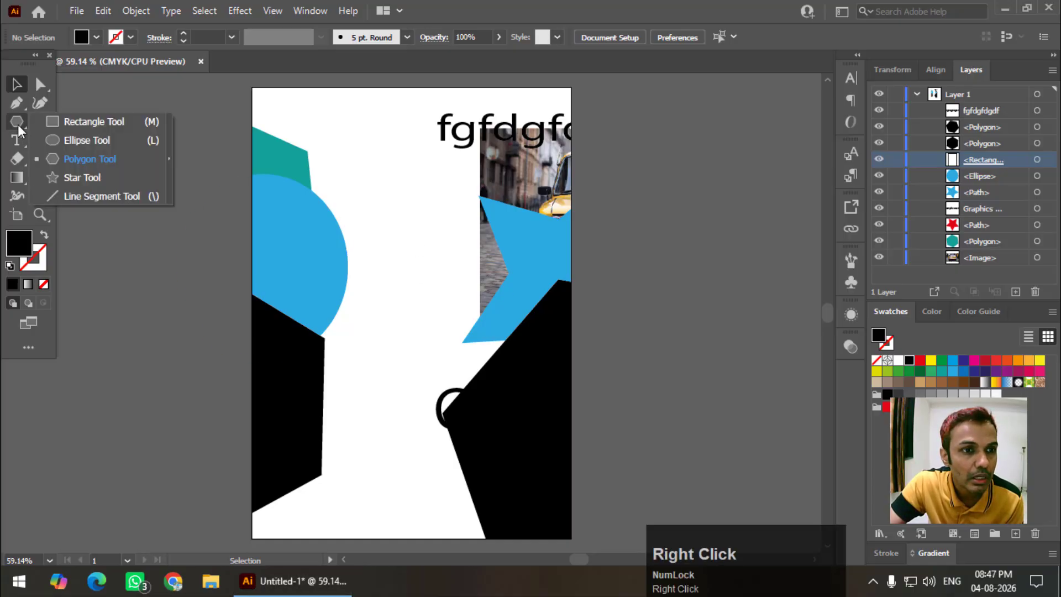
{"action": "left_click", "coordinate": [72, 175]}
{"action": "left_click_drag", "start_coordinate": [234, 474], "coordinate": [314, 506]}
{"action": "left_click", "coordinate": [96, 38]}
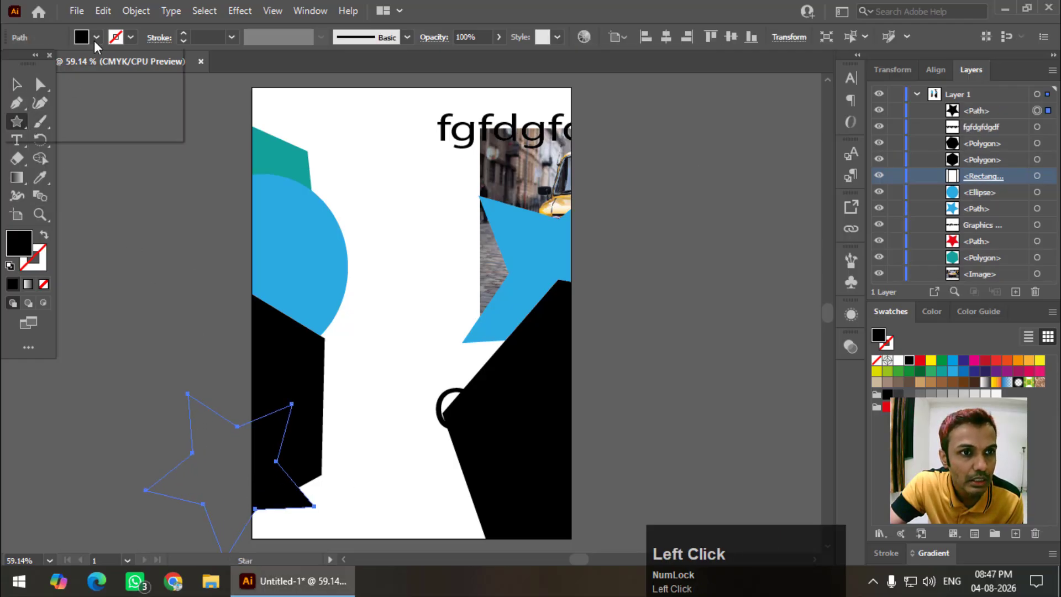
{"action": "left_click", "coordinate": [101, 83]}
Move the teal star onto the lower-left black hexagon
{"action": "left_click", "coordinate": [16, 84]}
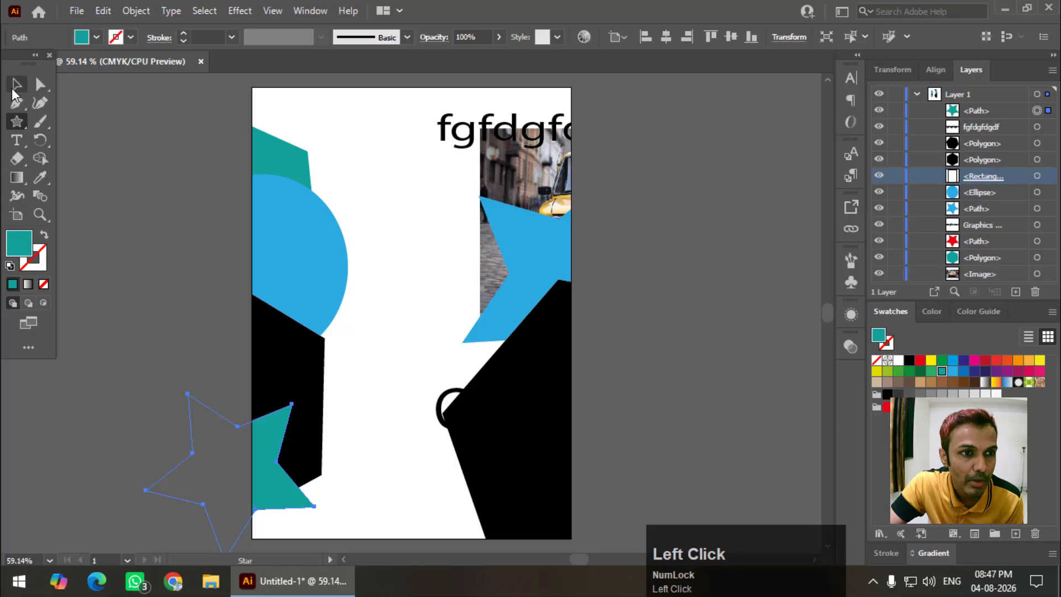
{"action": "left_click_drag", "start_coordinate": [247, 504], "coordinate": [281, 440]}
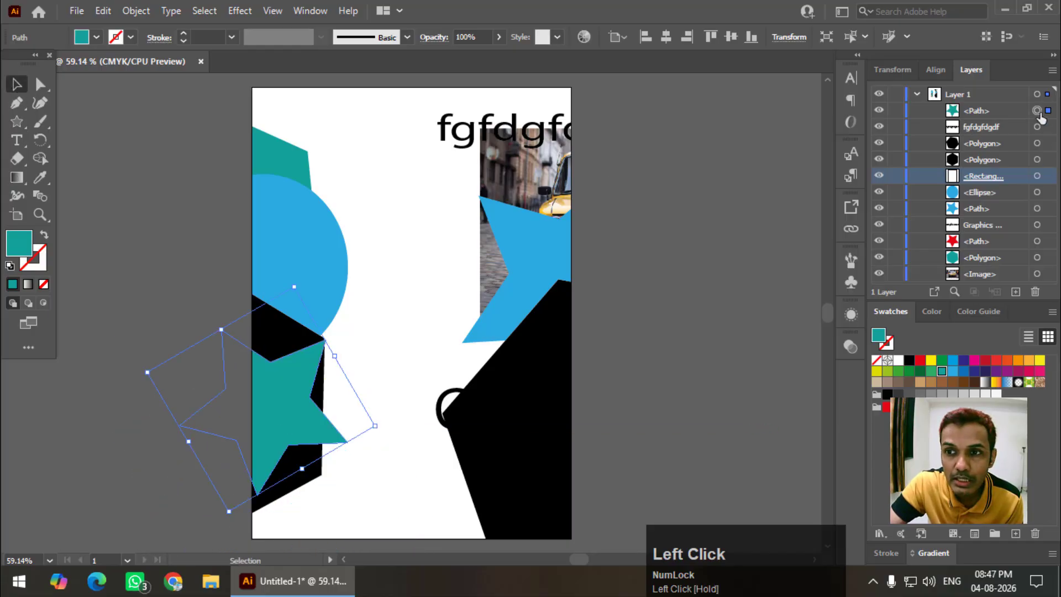
{"action": "left_click", "coordinate": [1053, 71]}
{"action": "left_click", "coordinate": [701, 116]}
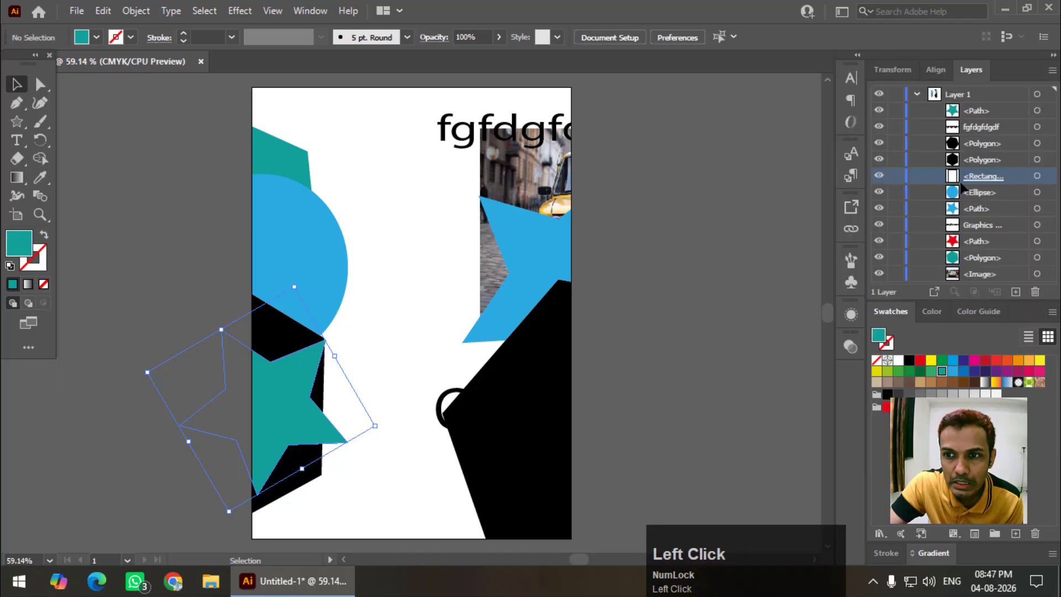
{"action": "left_click", "coordinate": [1036, 95]}
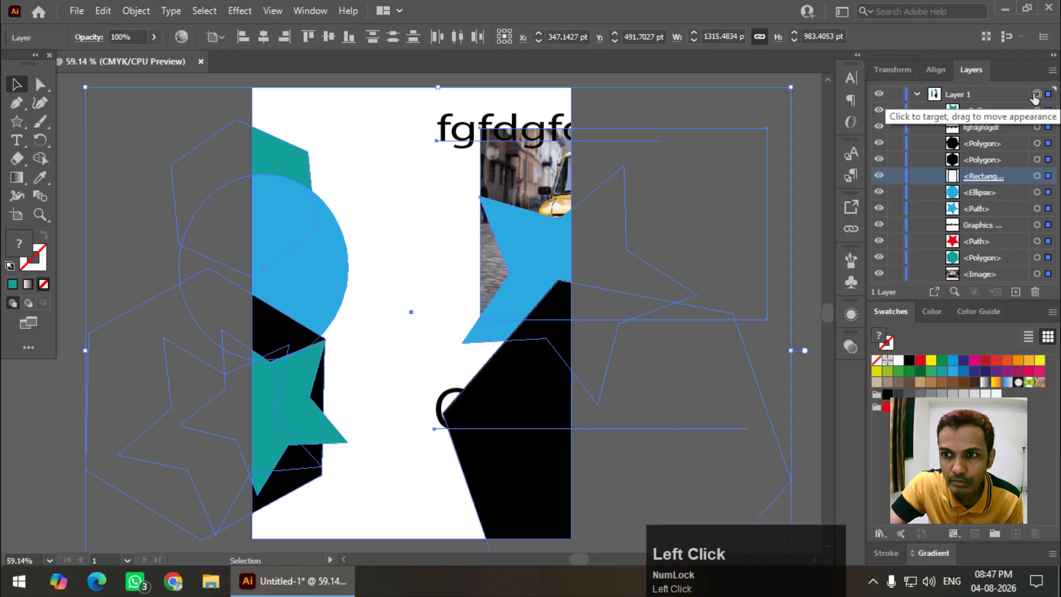
{"action": "left_click", "coordinate": [1052, 71]}
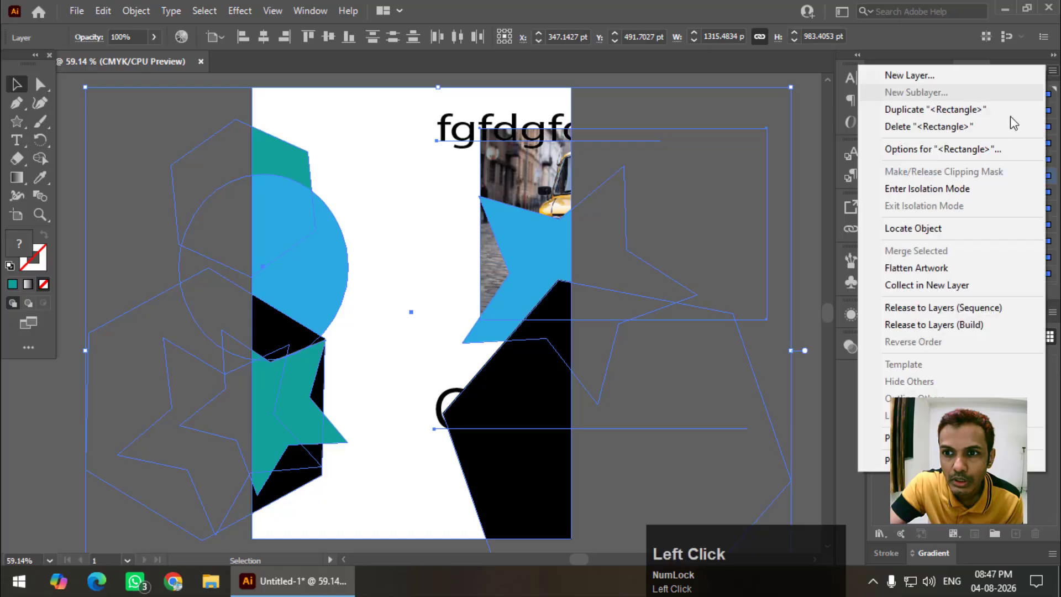
{"action": "left_click", "coordinate": [801, 156]}
{"action": "left_click", "coordinate": [622, 156]}
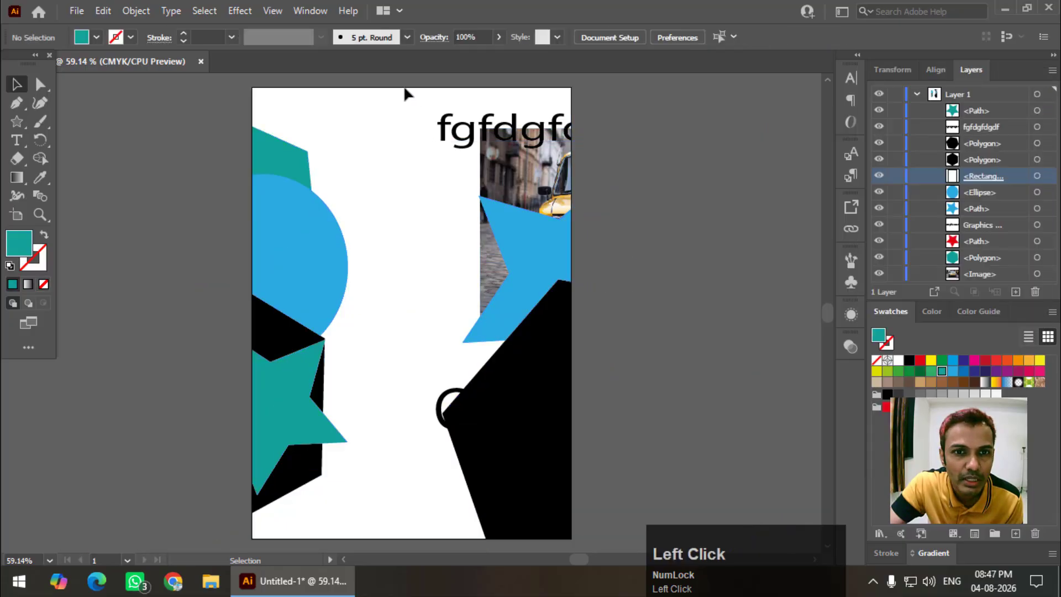
{"action": "left_click", "coordinate": [407, 88]}
{"action": "left_click", "coordinate": [572, 248]}
{"action": "left_click", "coordinate": [1052, 70]}
{"action": "left_click", "coordinate": [801, 184]}
{"action": "left_click", "coordinate": [571, 185]}
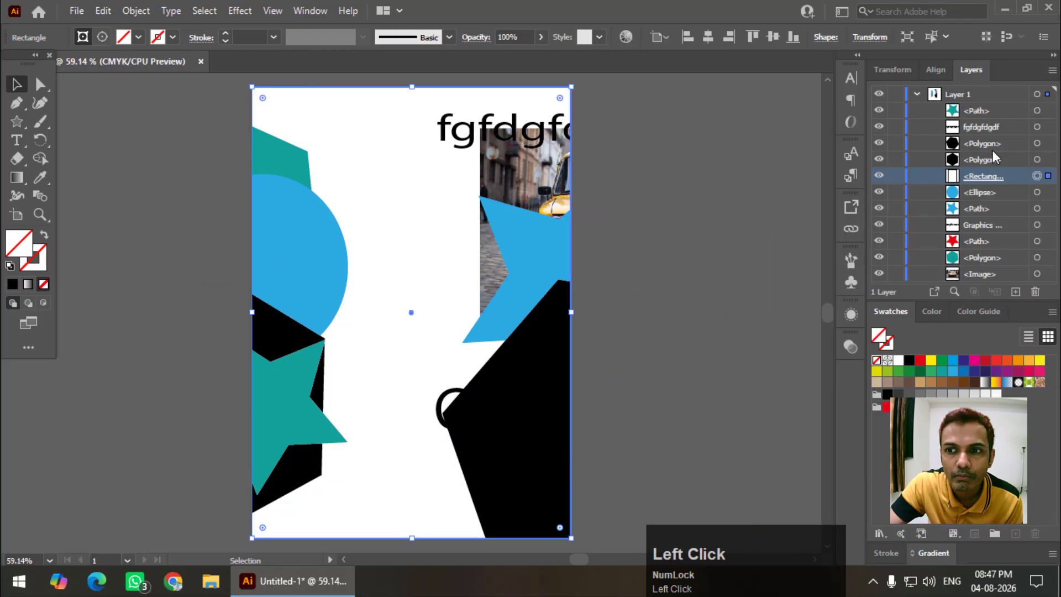
{"action": "left_click", "coordinate": [987, 95]}
{"action": "left_click", "coordinate": [1053, 70]}
{"action": "left_click", "coordinate": [1053, 73]}
{"action": "left_click", "coordinate": [895, 197]}
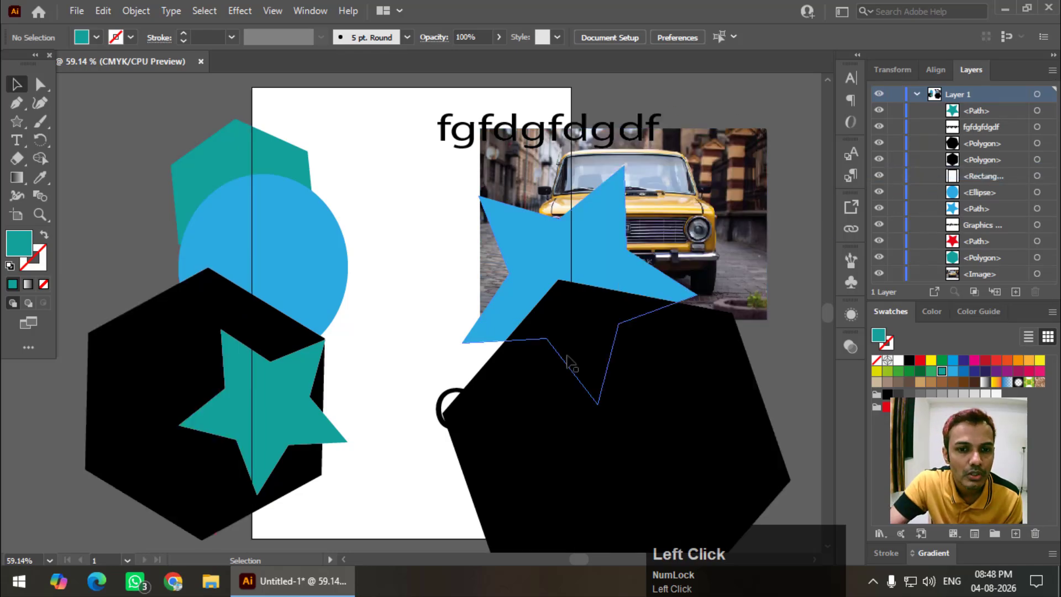
{"action": "key", "text": "ctrl+z"}
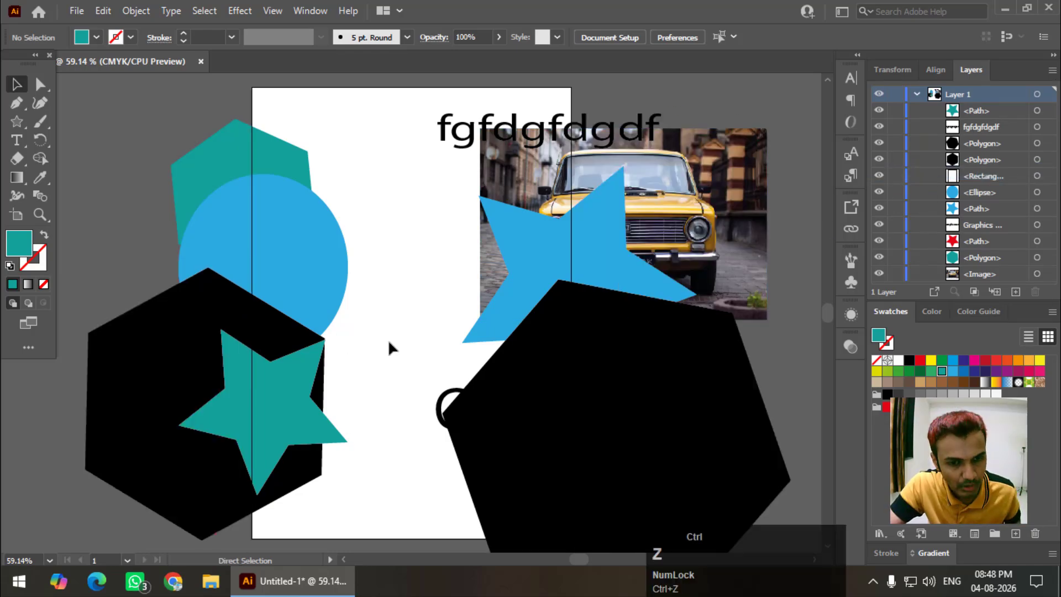